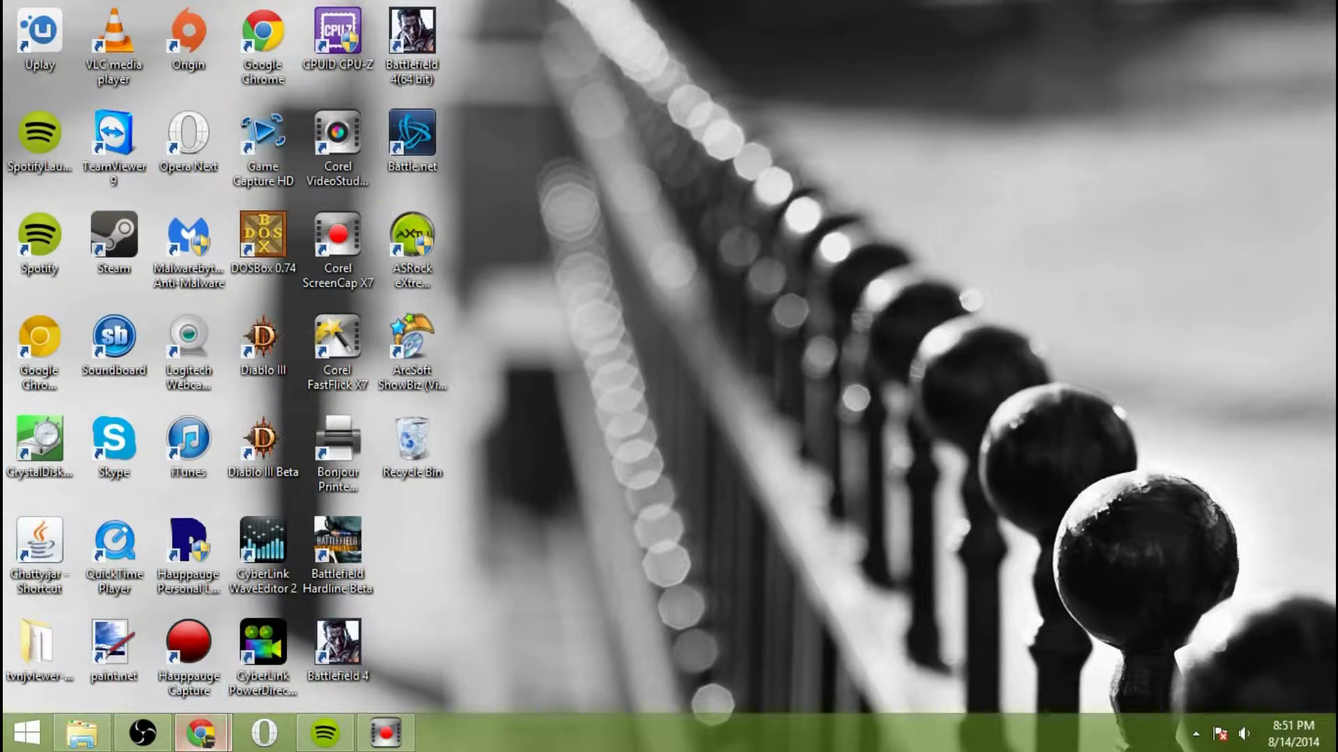
Search 'elgato', open the Game Capture HD Downloads & Support page, then minimise Chrome
click(201, 732)
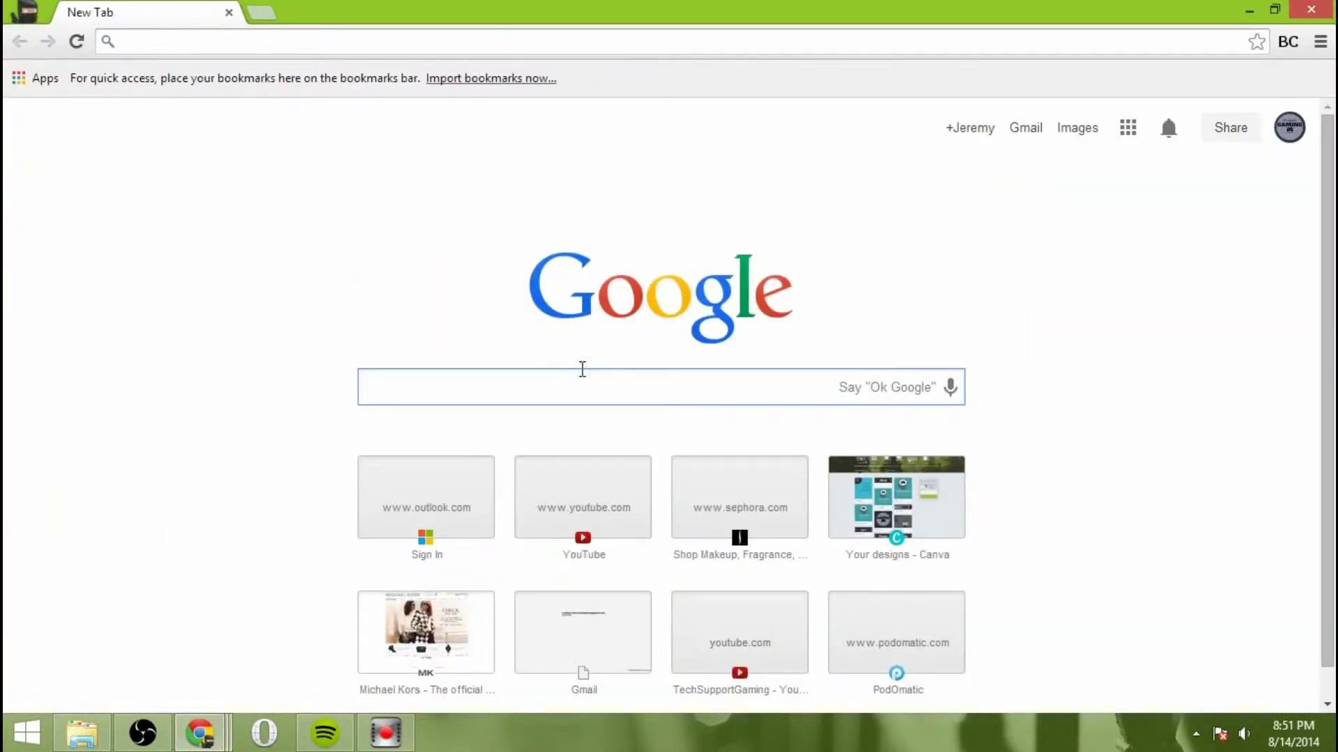
text(elgato%20game%20capture%20hd%20sc)
key(Return)
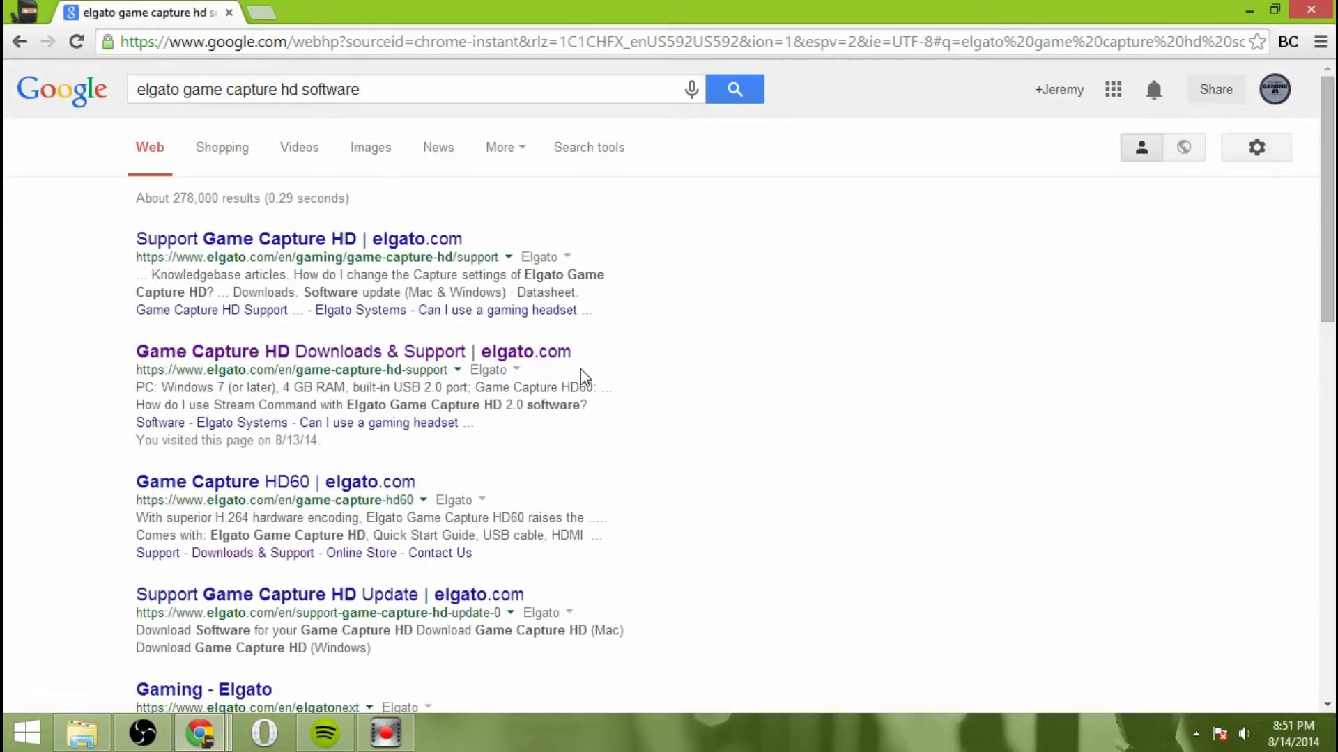
click(328, 351)
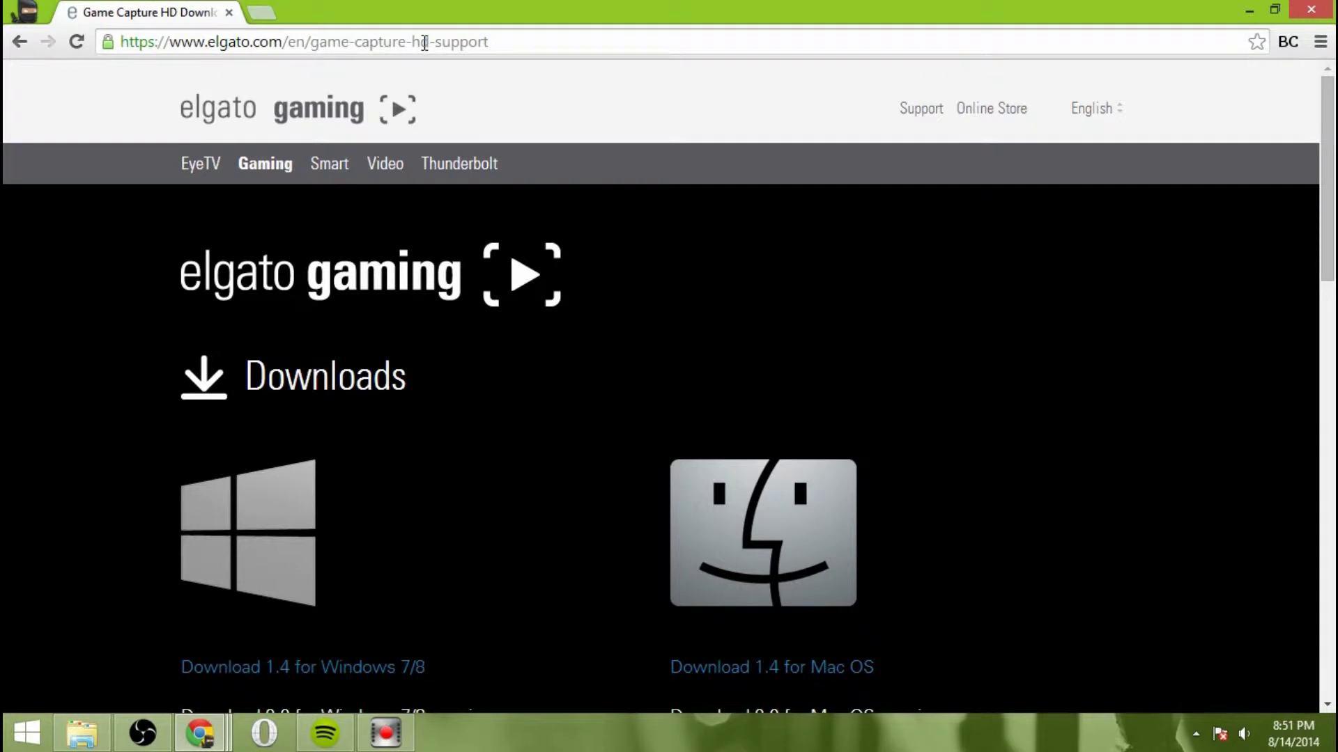
scroll(367, 466, down, 4)
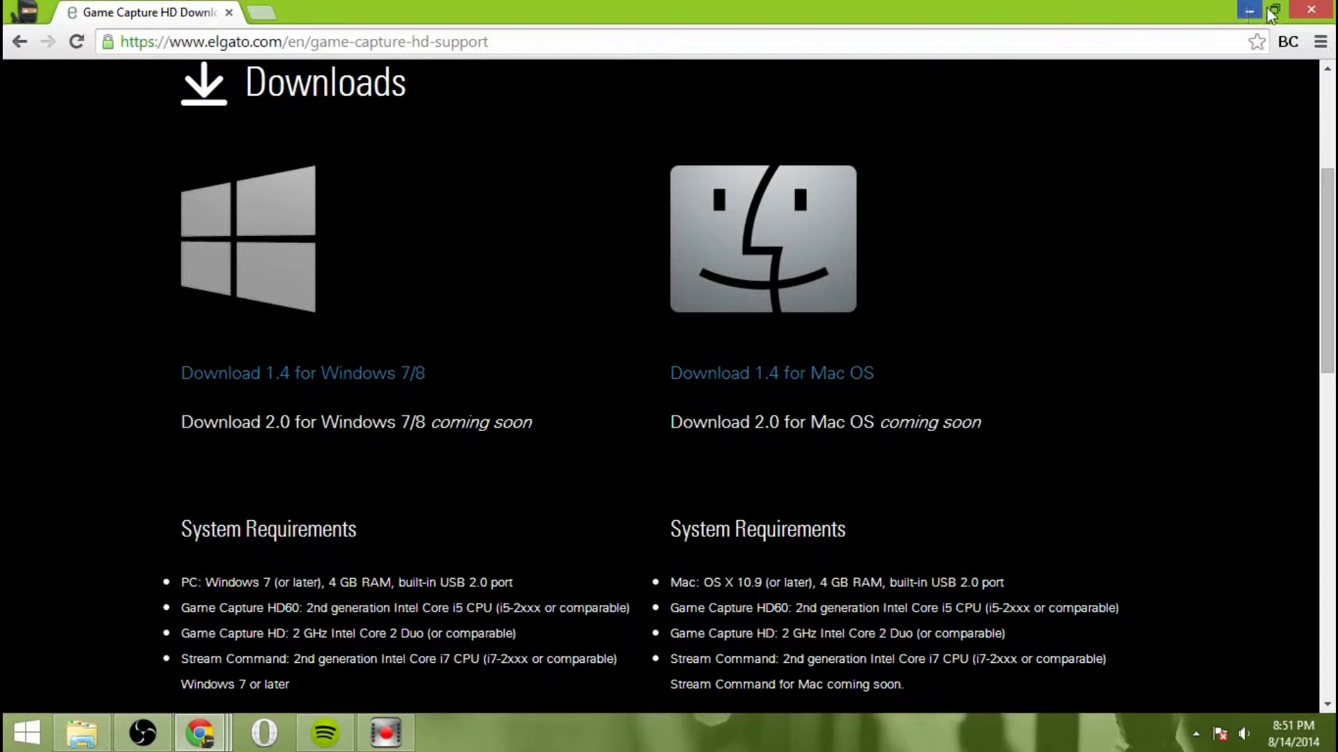
click(1248, 9)
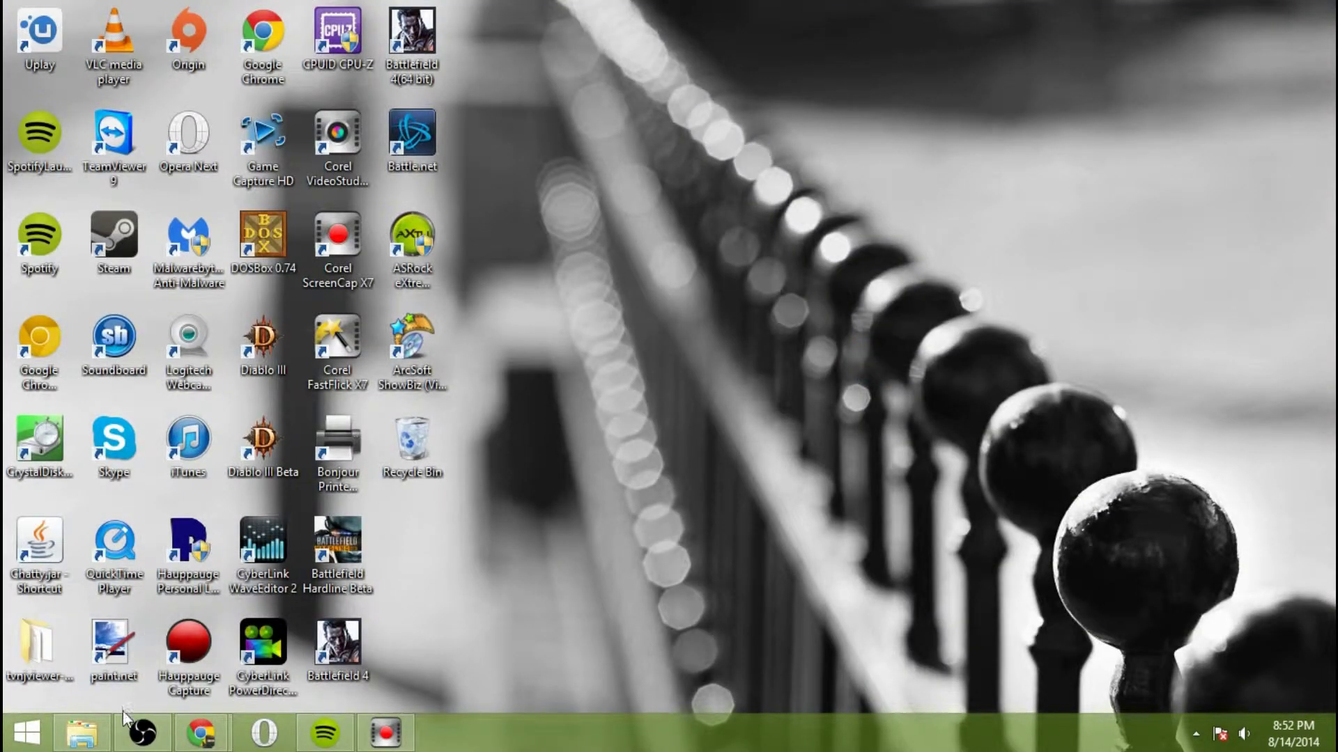
Restore the OBS window from the taskbar, reposition it, and open Settings
click(126, 732)
drag(620, 31, 692, 41)
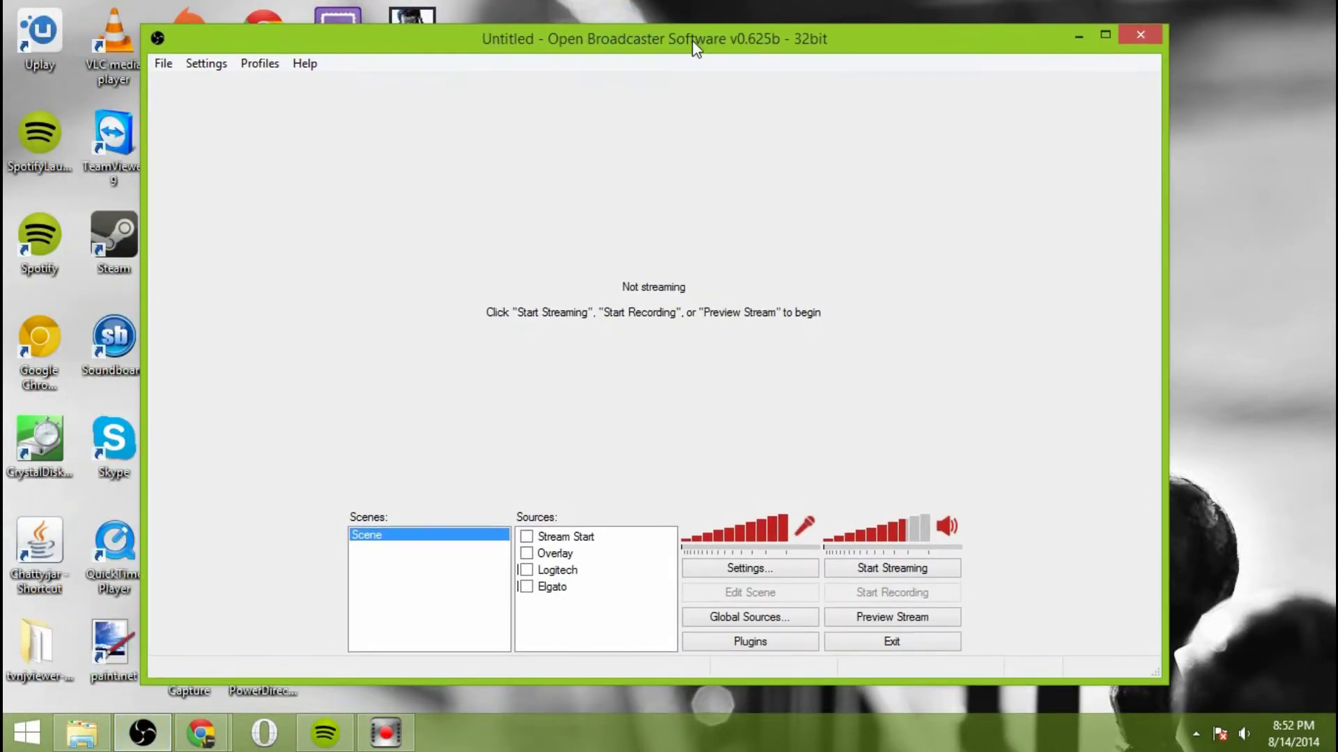
click(221, 61)
click(224, 86)
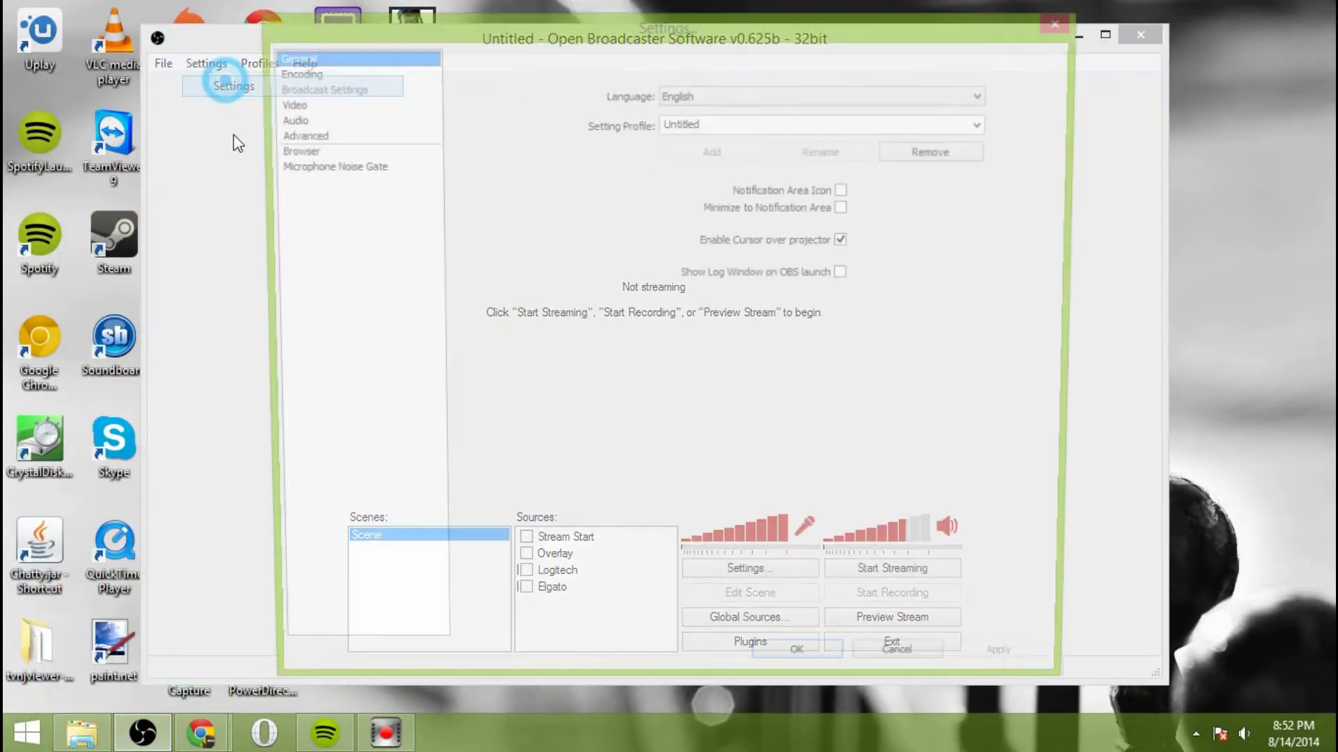
On the Encoding page, confirm Max Bitrate 2500 and Buffer Size 2500
click(367, 72)
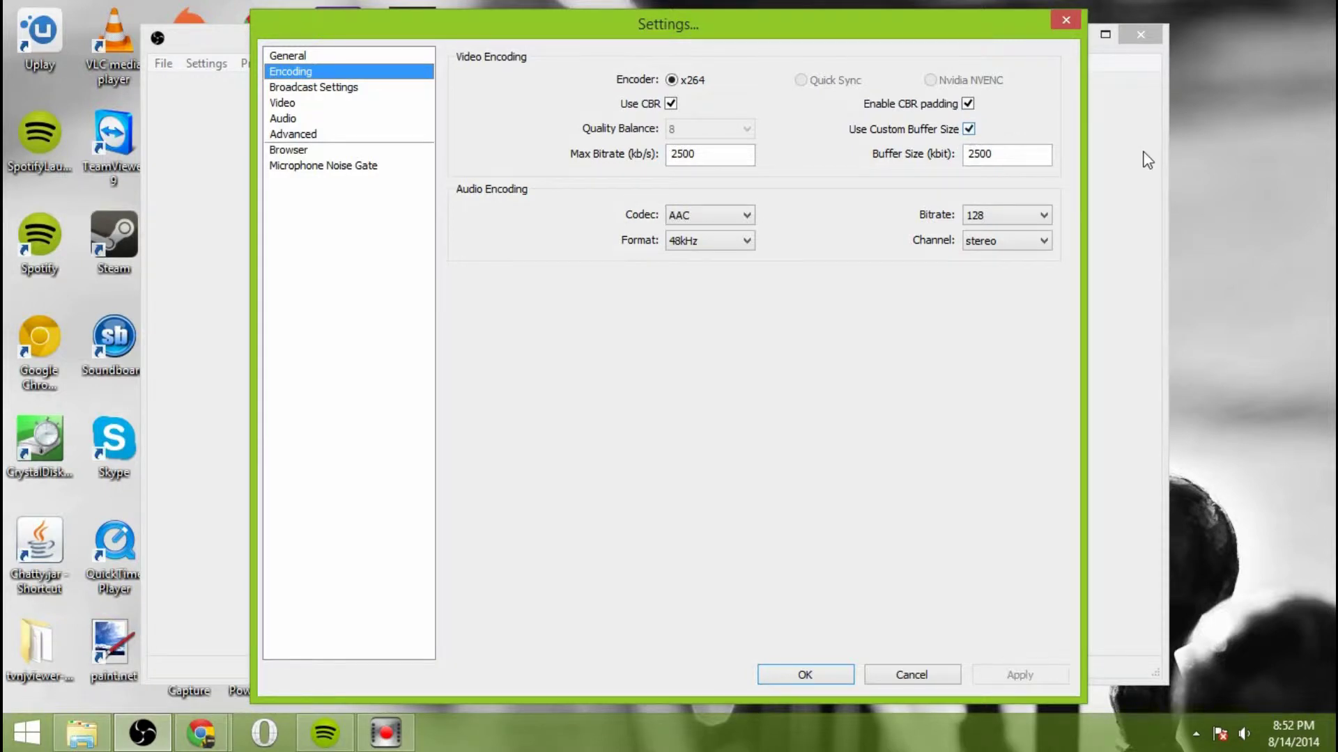
click(735, 159)
click(1013, 154)
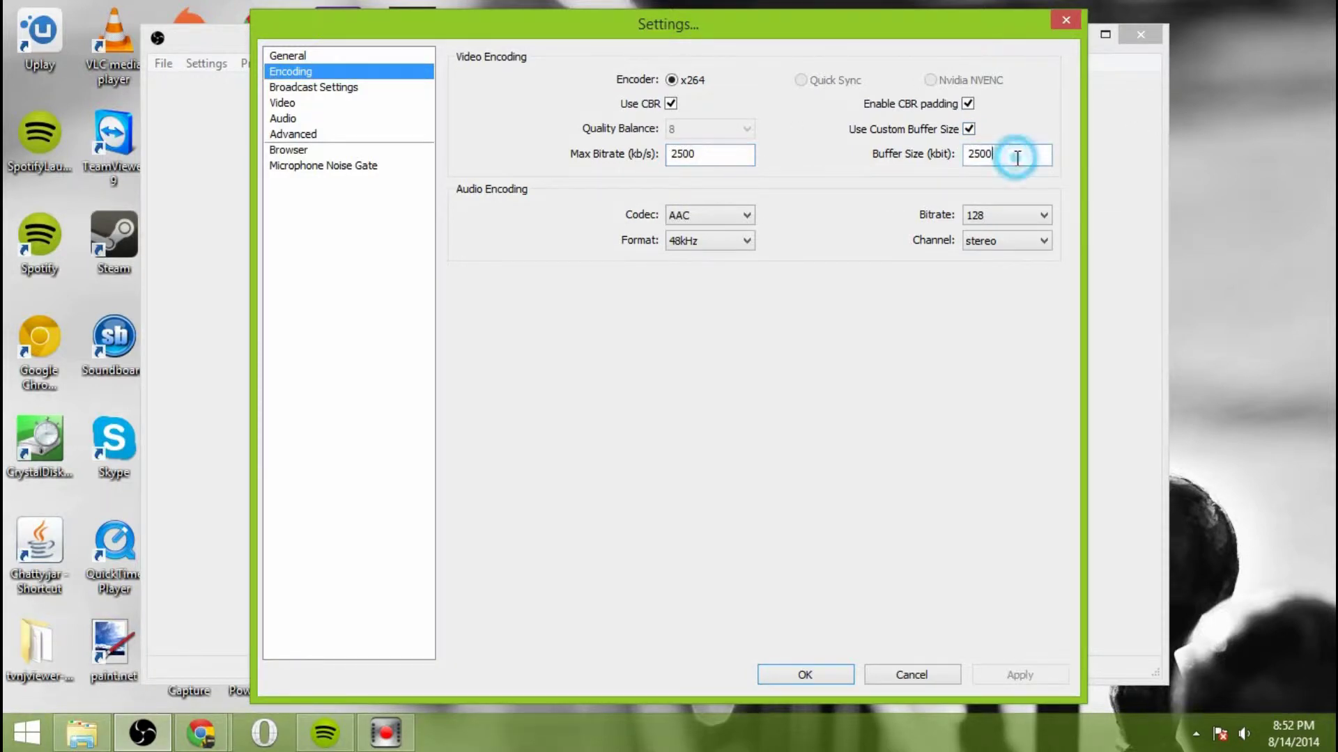
double_click(719, 152)
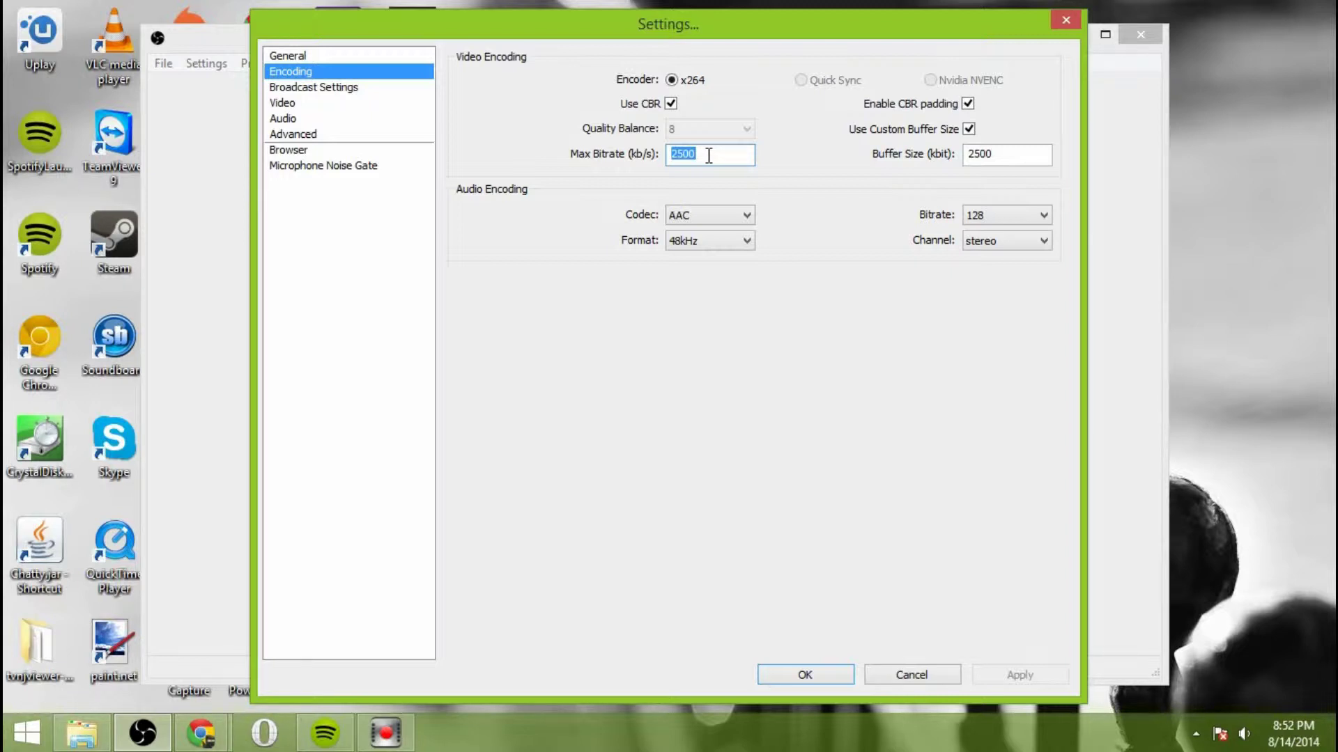
click(1008, 149)
click(744, 149)
In Broadcast Settings, keep Live Stream mode, hitbox.tv service and the US-West server
click(335, 88)
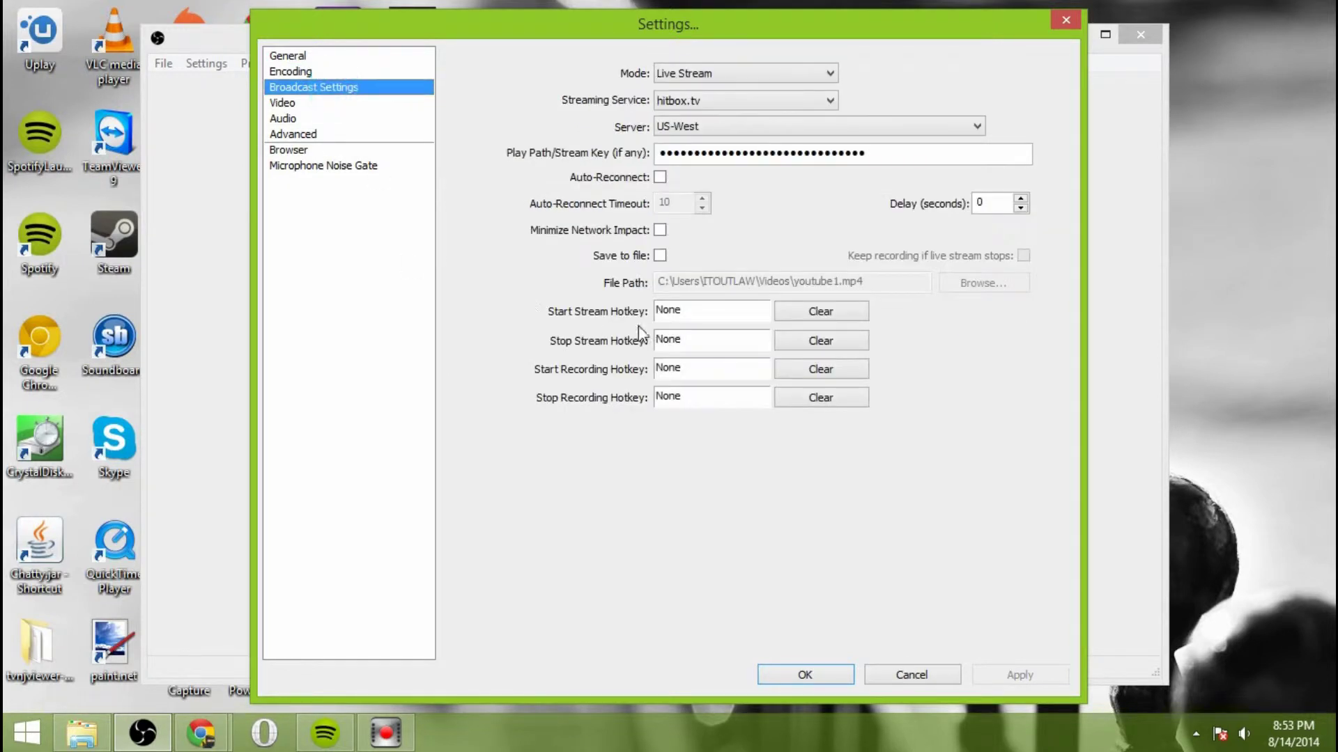
click(770, 74)
click(790, 80)
click(797, 93)
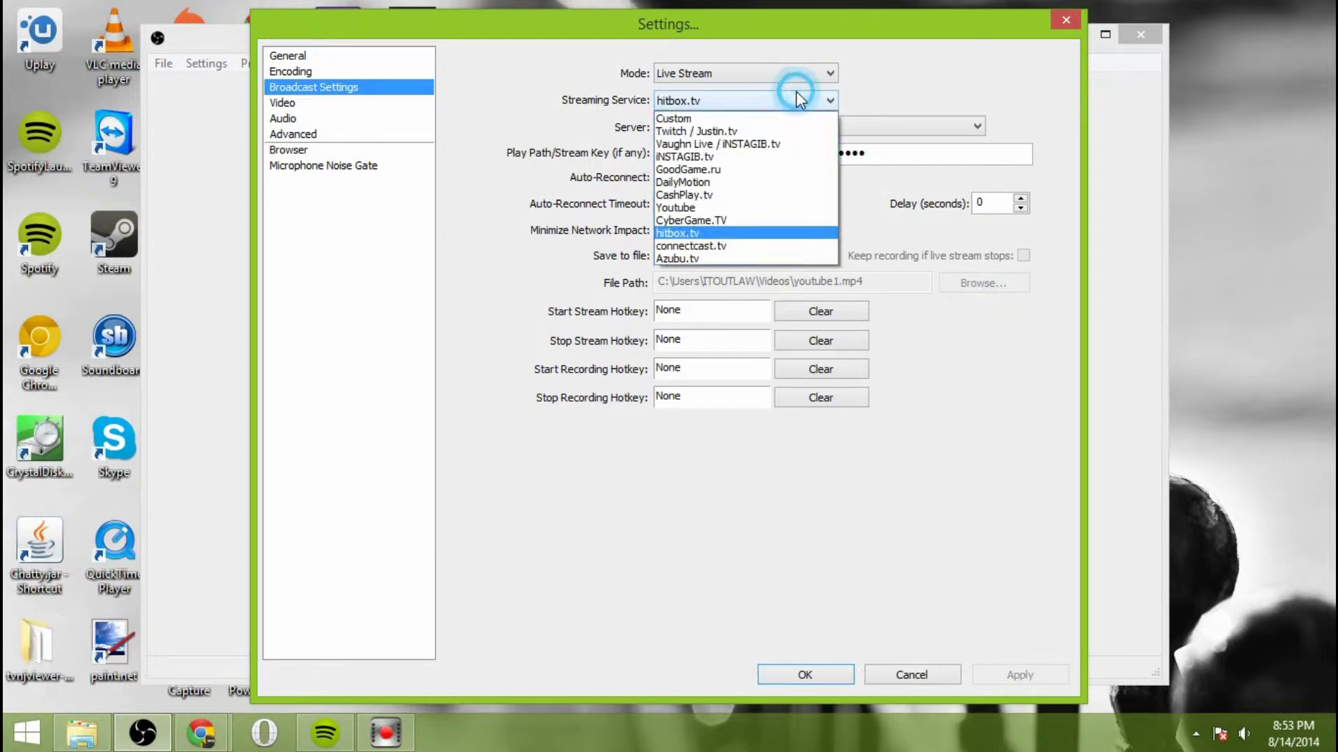
click(796, 92)
click(839, 129)
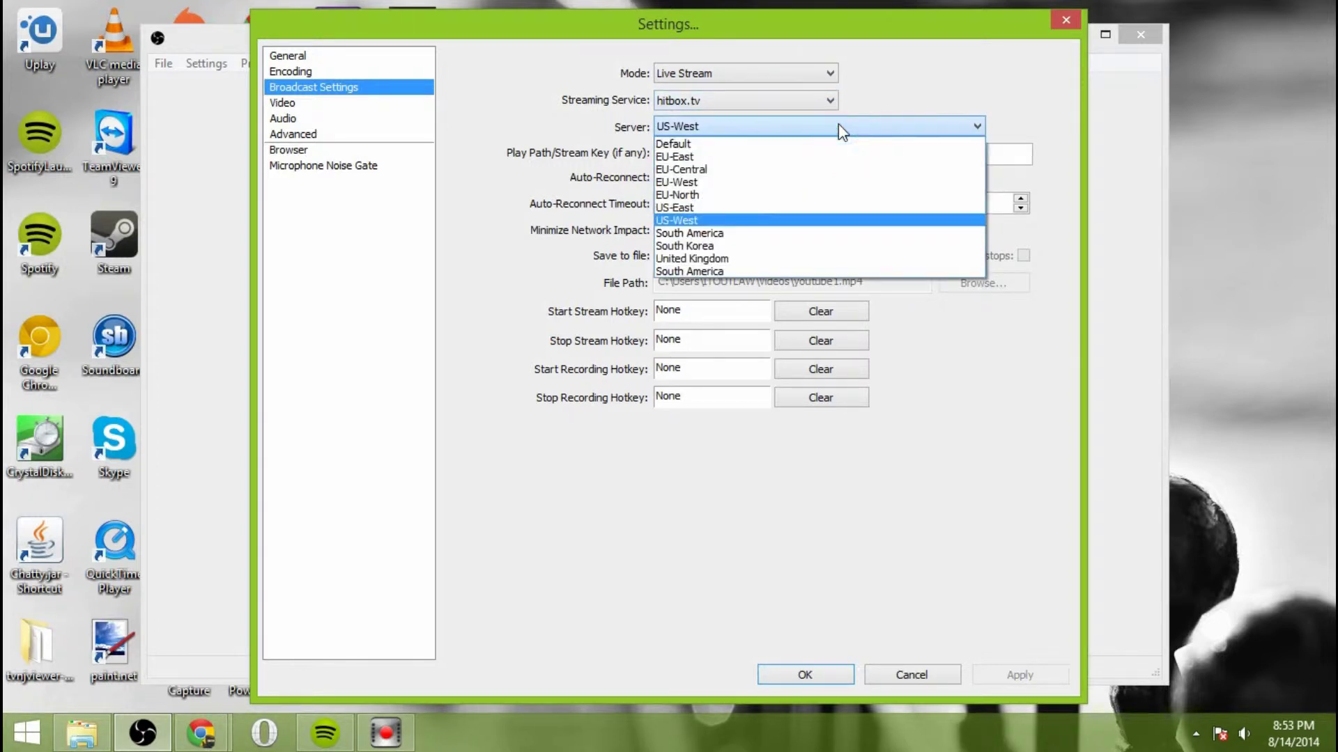
click(839, 129)
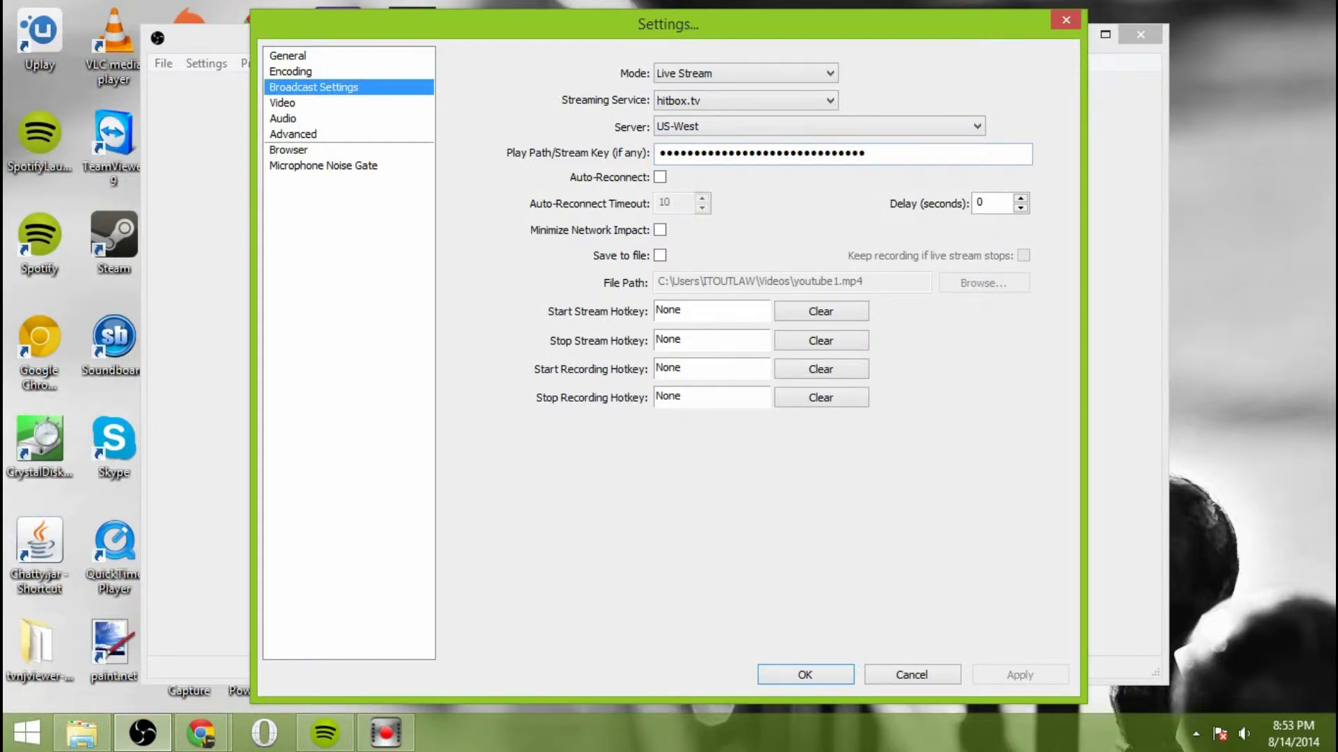
In the hitbox.tv window, open Livestream Details to show the RTMP URL and stream key
mouse_move(200, 732)
click(287, 642)
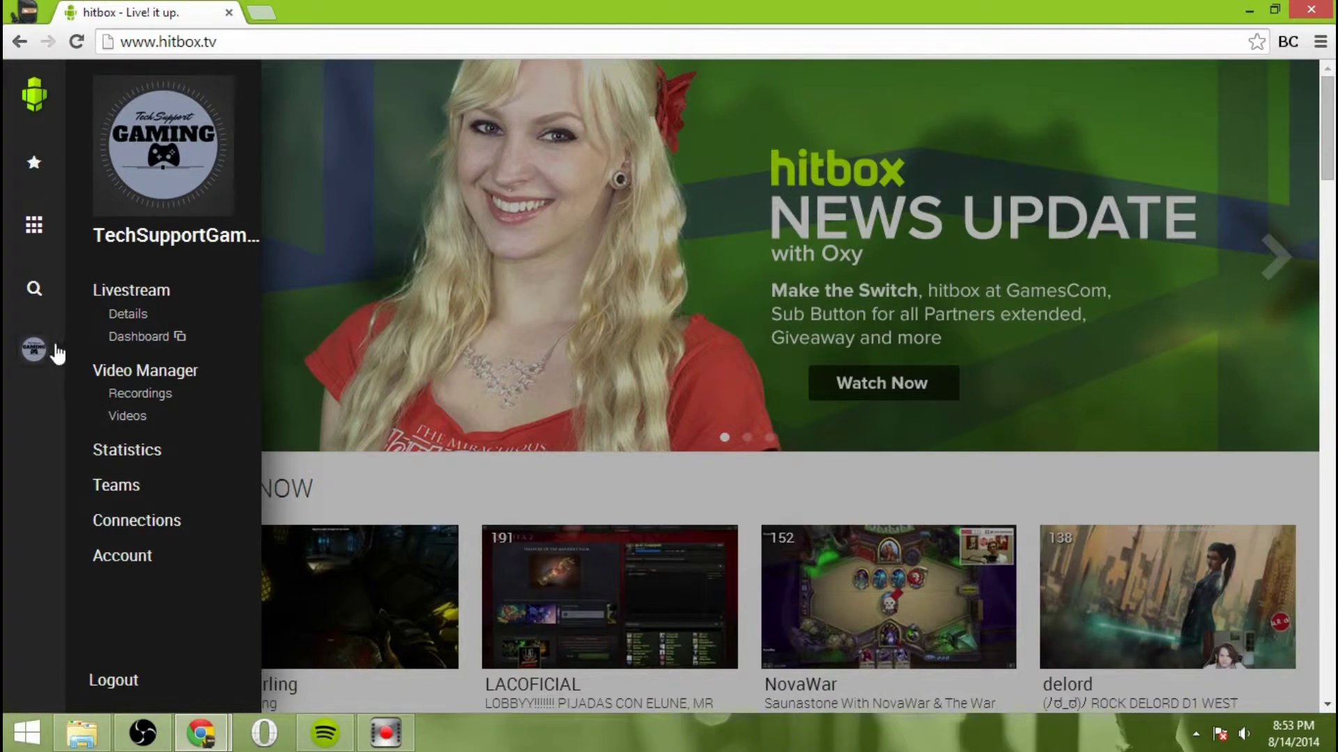
click(35, 347)
click(86, 345)
click(138, 299)
scroll(546, 561, down, 3)
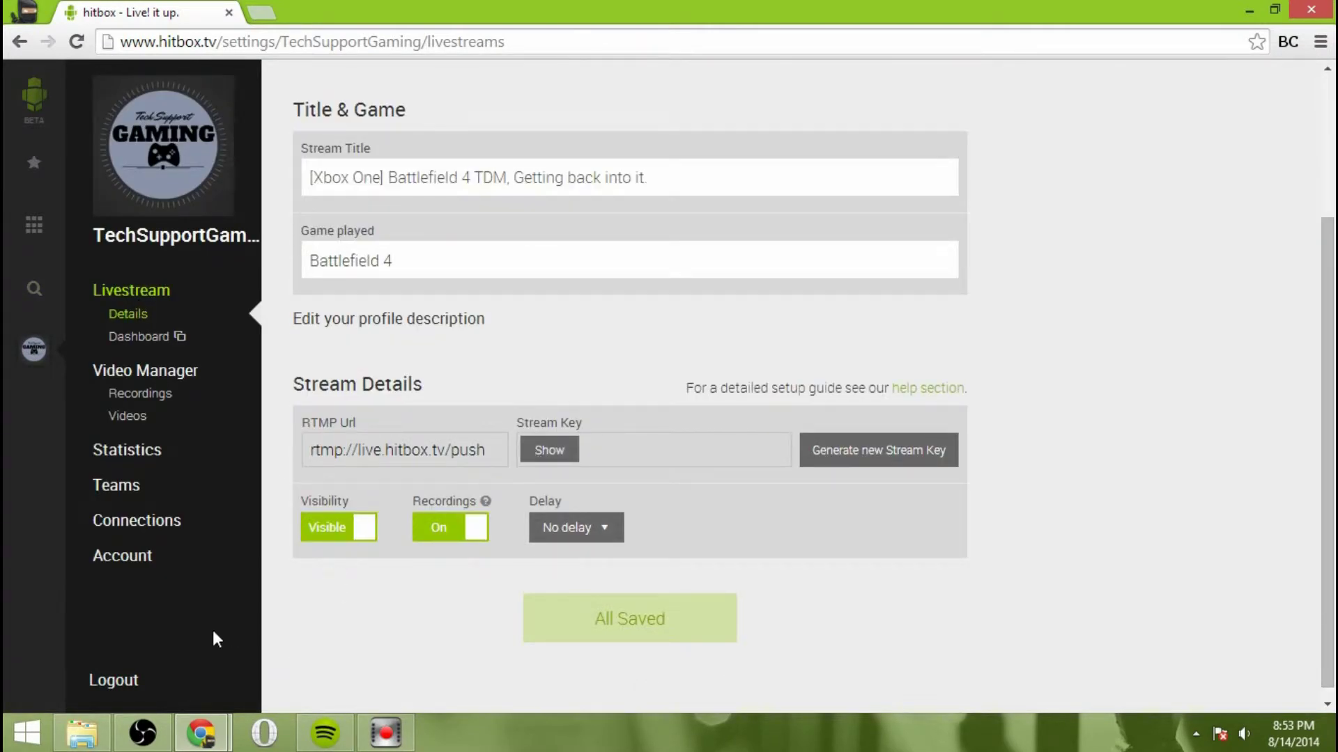
Back in OBS broadcast settings, enter the hitbox.tv stream key
click(144, 731)
click(737, 153)
click(222, 44)
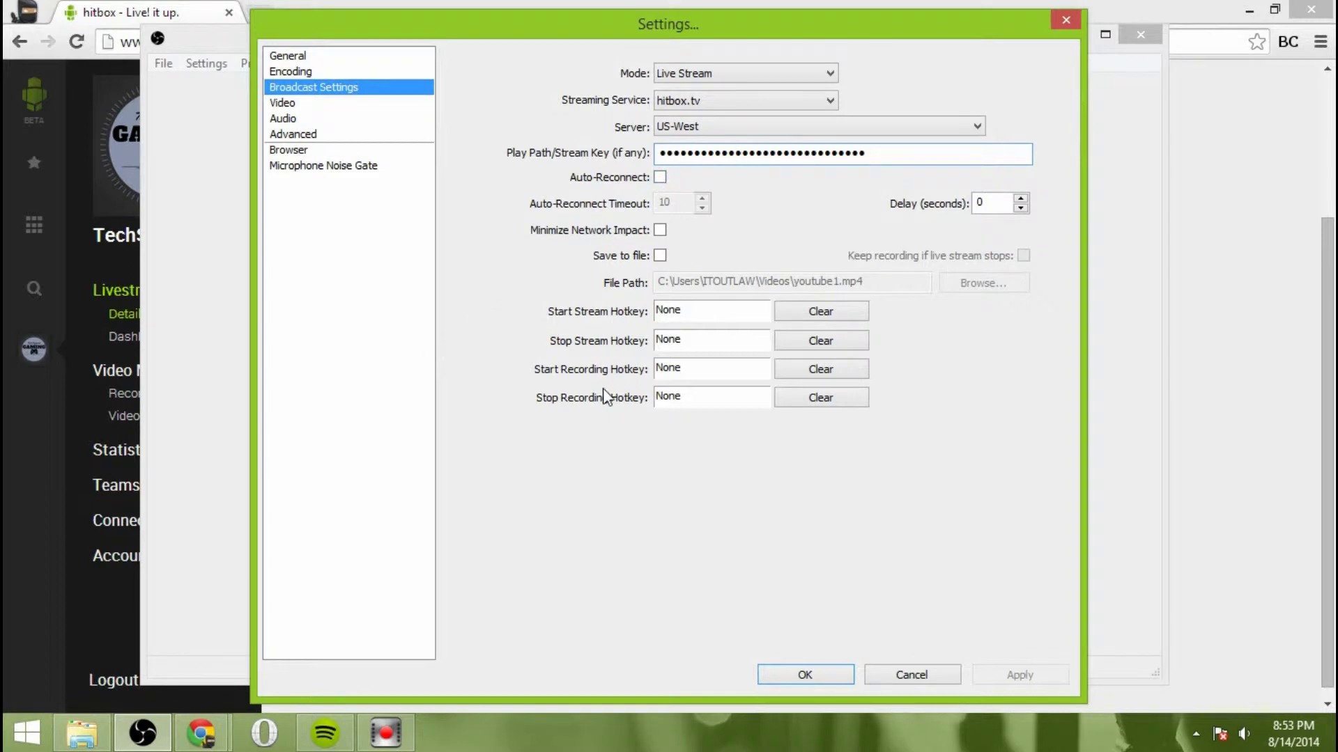
On the Video page keep AMD Radeon R7 200 Series, 1280x720, downscale None, 30 FPS
click(293, 102)
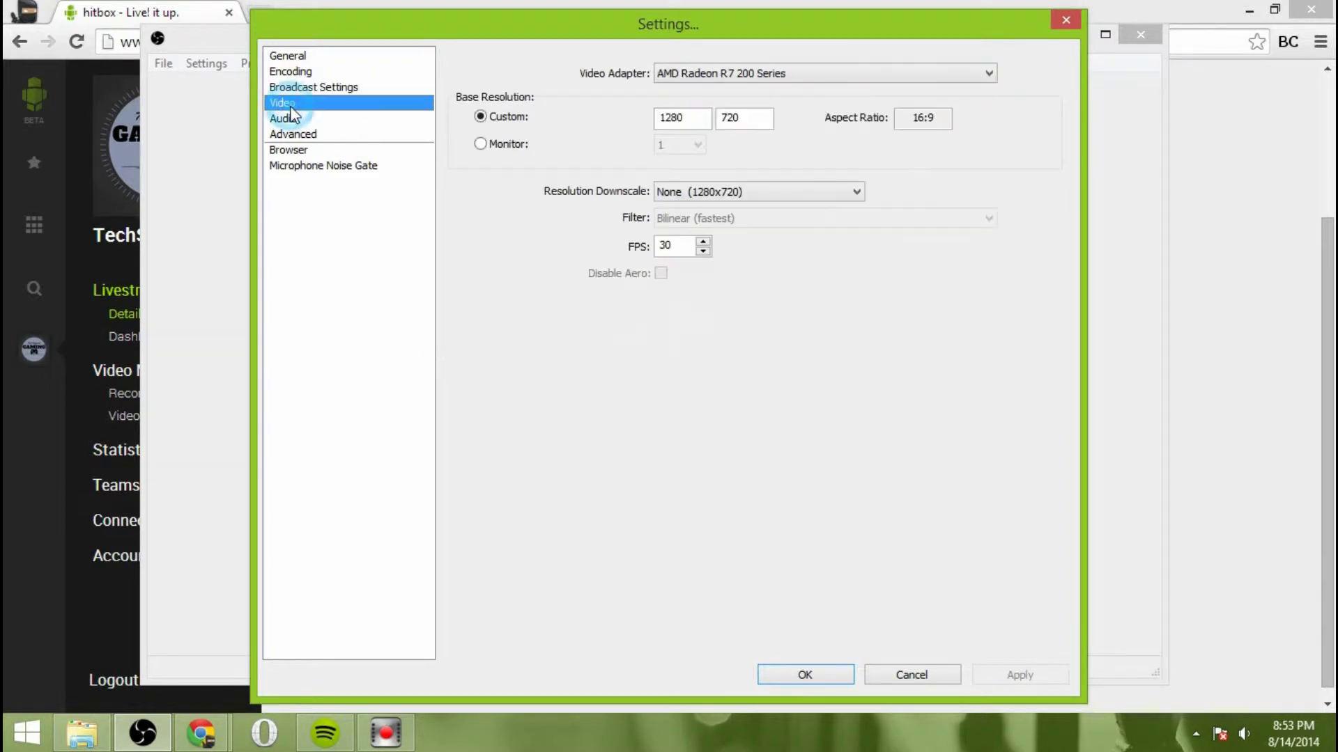
click(765, 71)
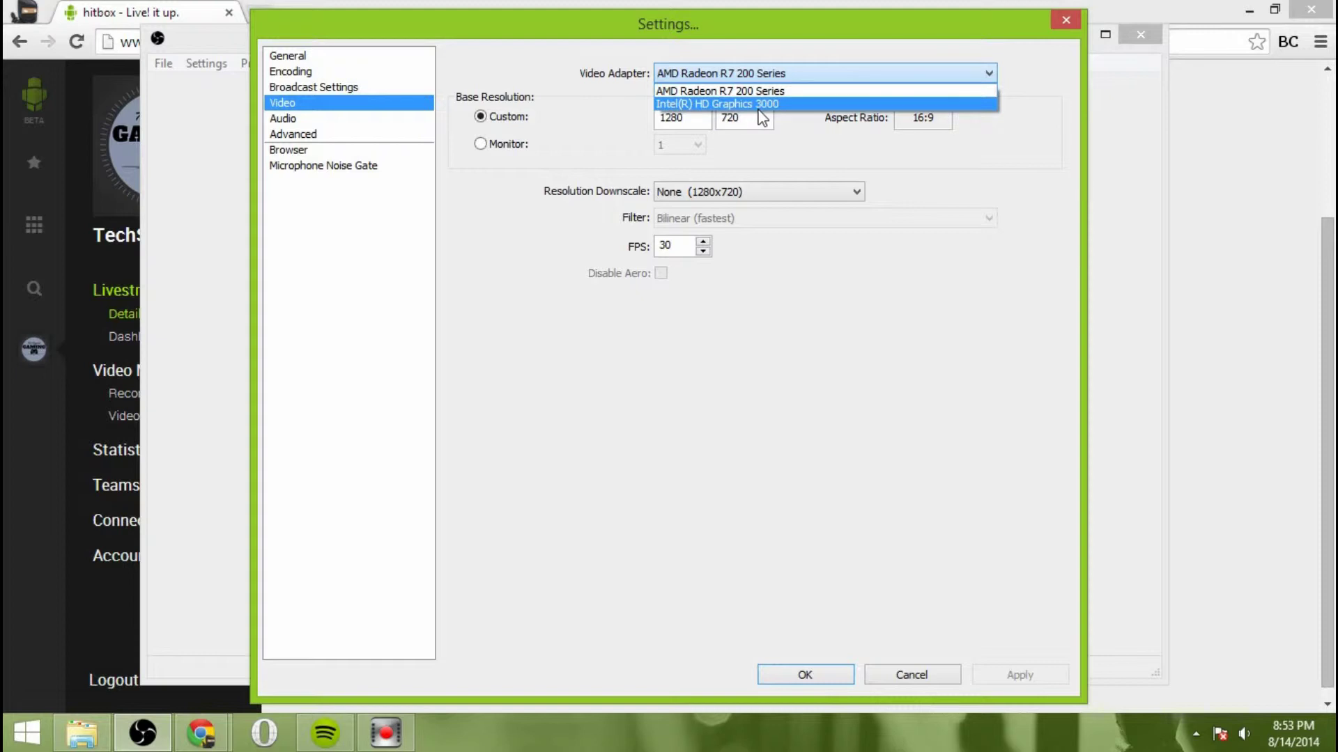
click(667, 52)
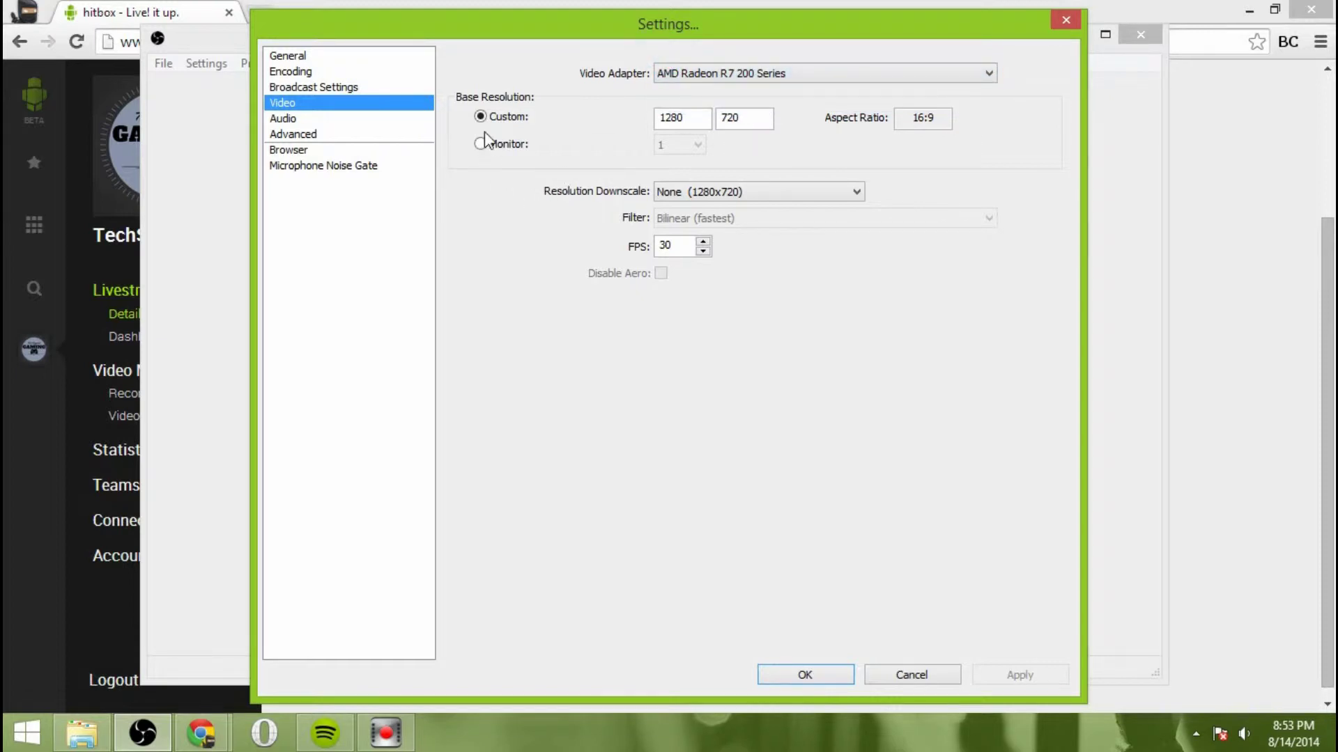
click(700, 126)
click(741, 119)
click(746, 192)
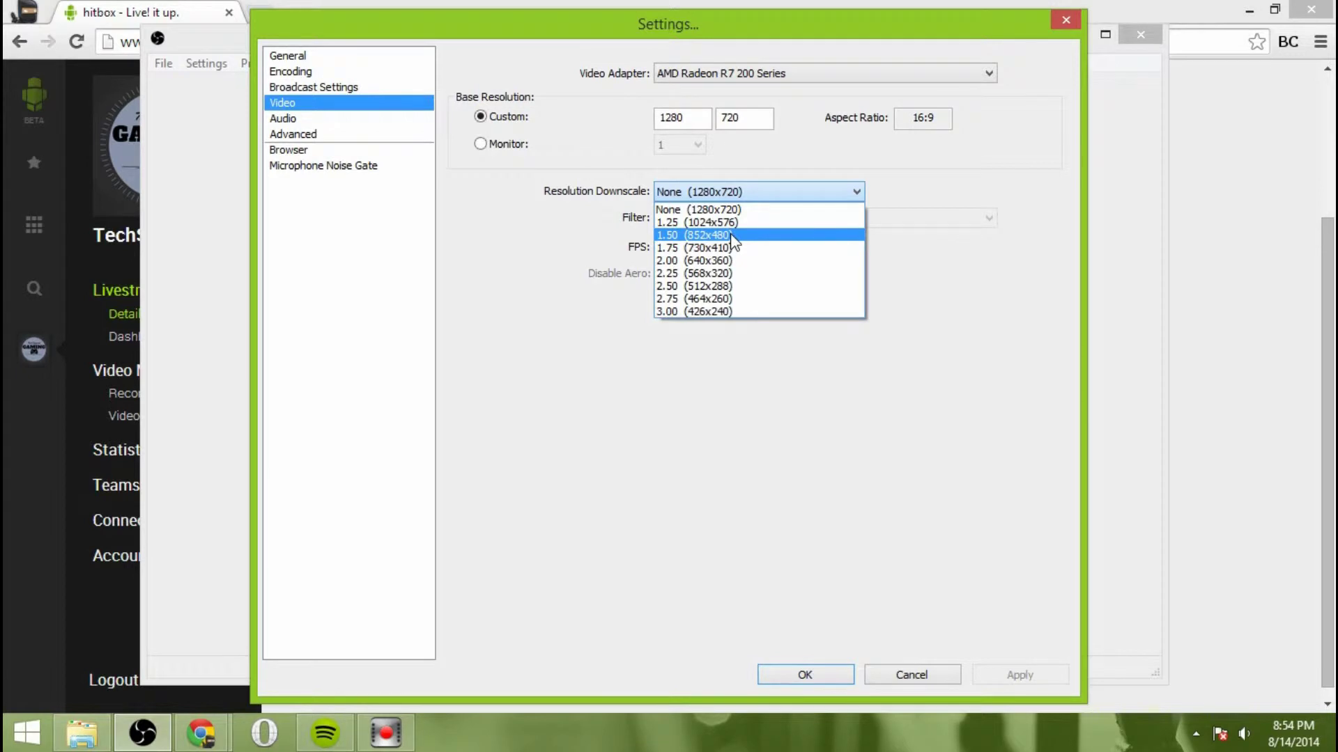
click(480, 233)
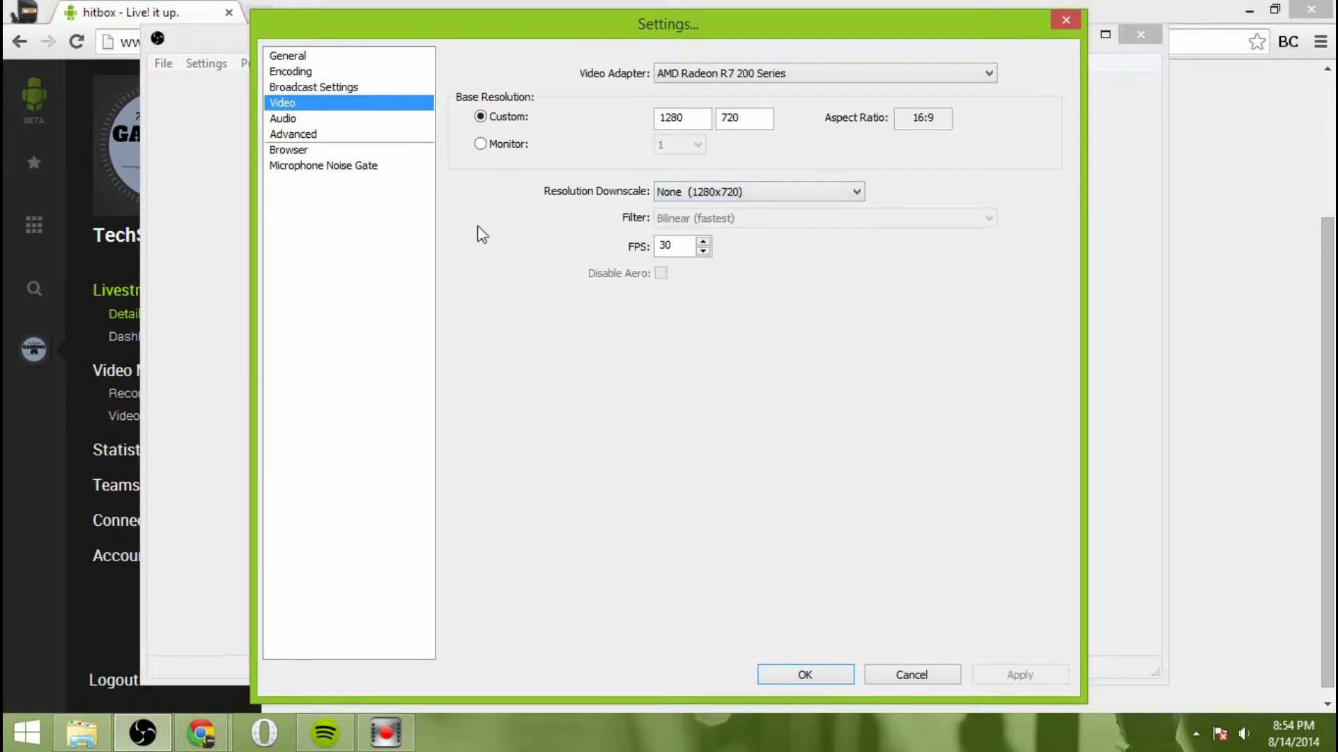
double_click(668, 245)
Check audio settings (Samson C01U mic, 2000 ms mic sync offset) and apply them with OK
click(327, 121)
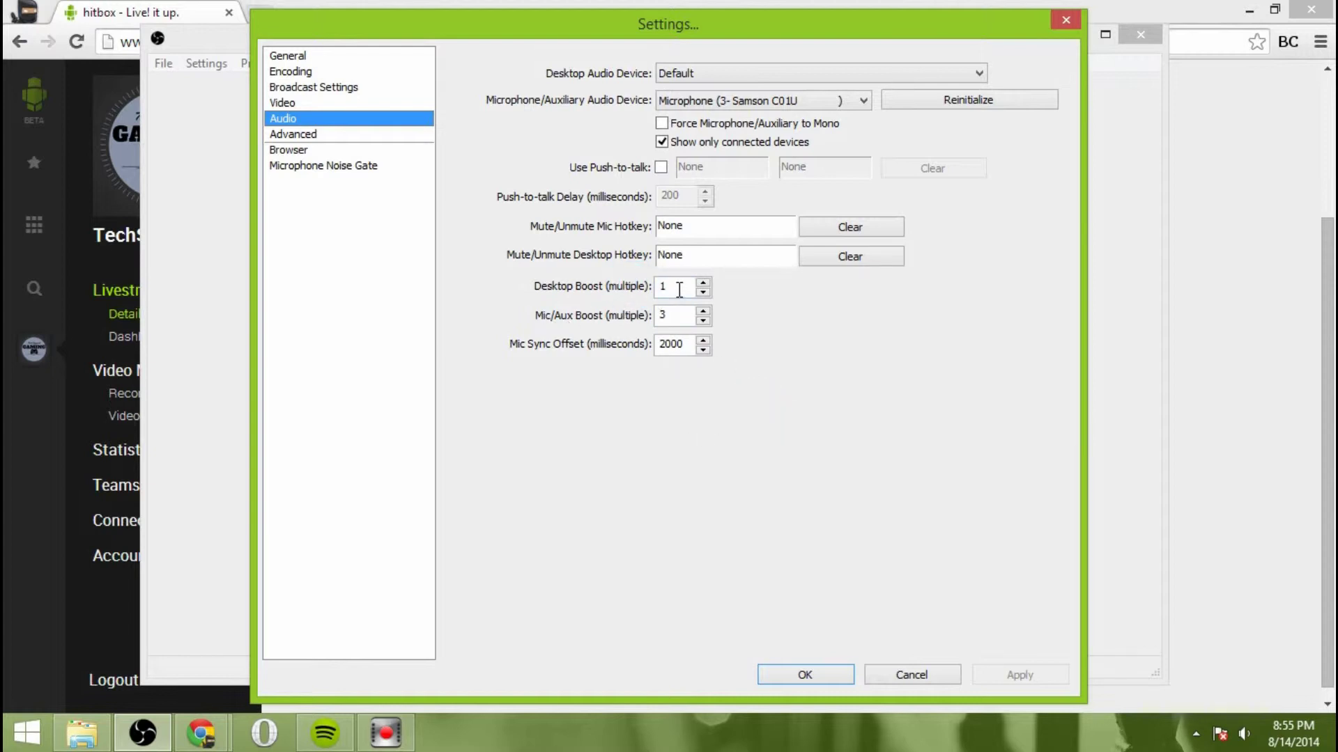
click(592, 318)
click(682, 344)
click(808, 674)
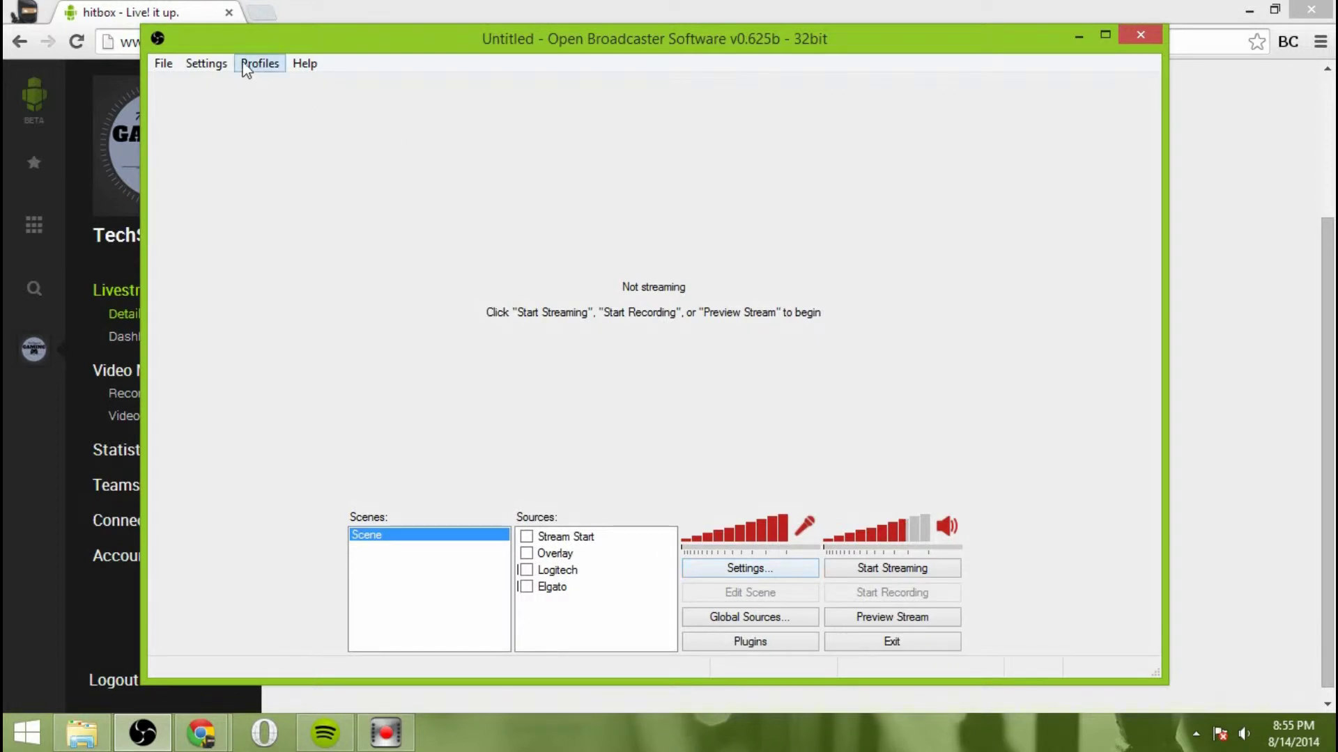
click(207, 64)
click(231, 88)
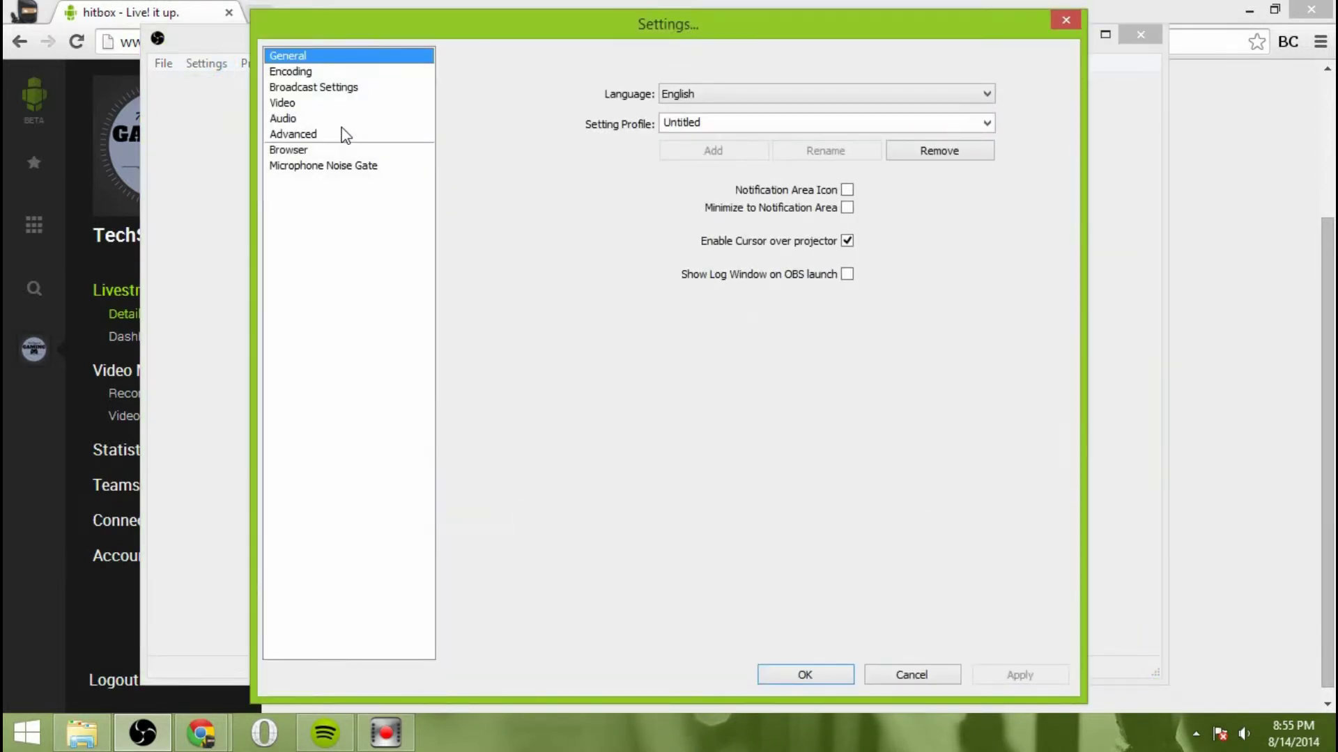
click(341, 133)
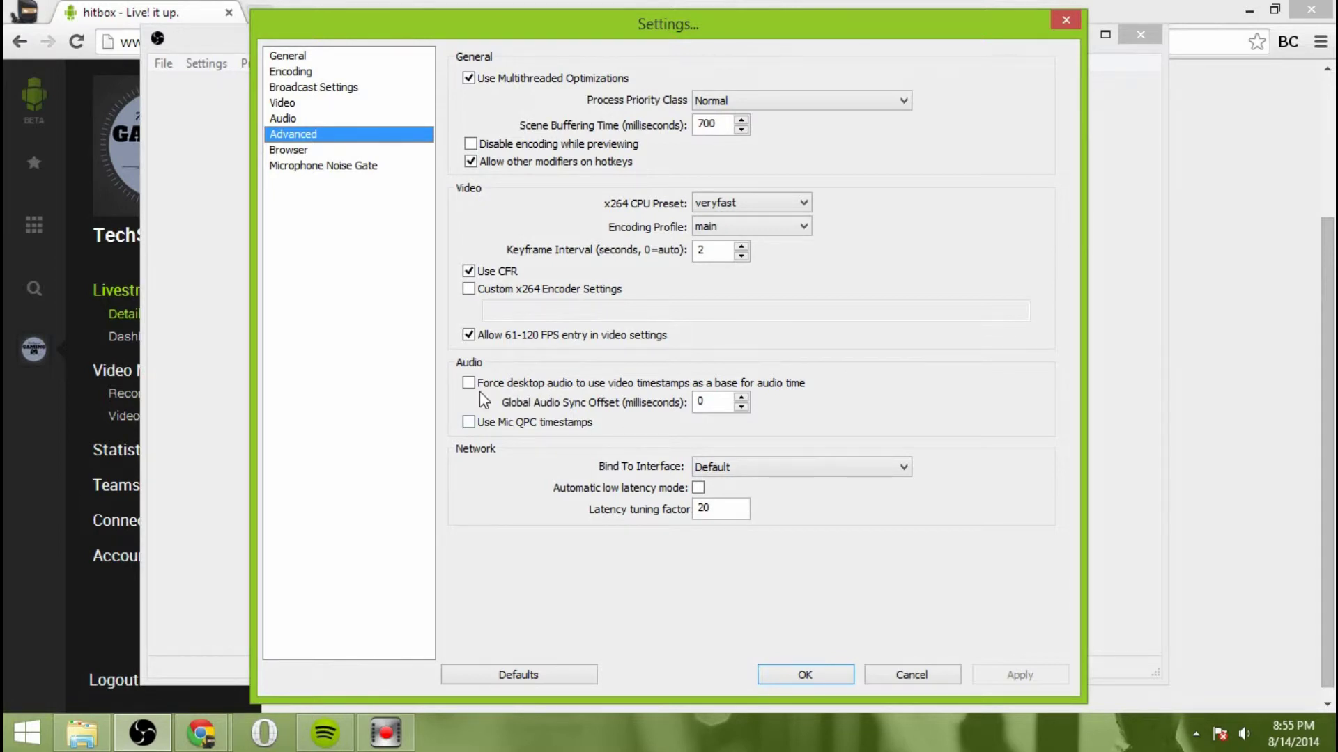
mouse_move(783, 207)
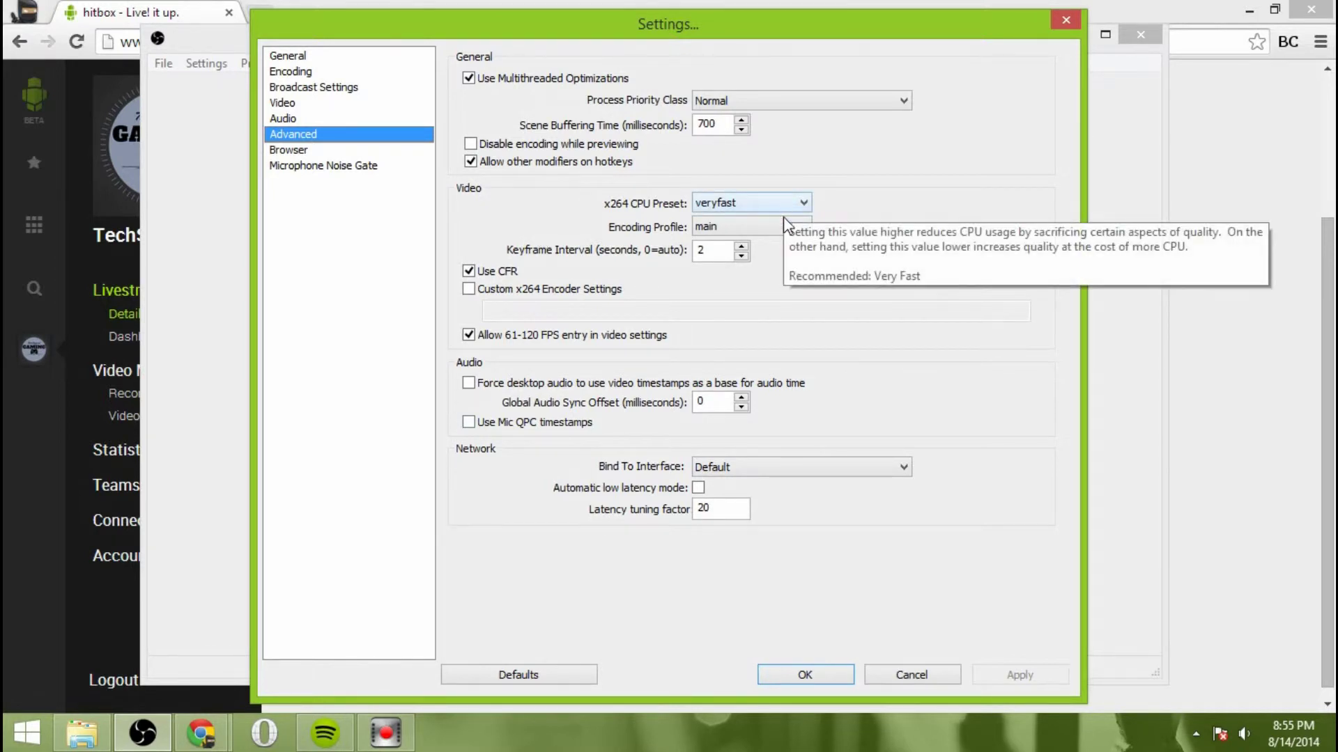
click(806, 677)
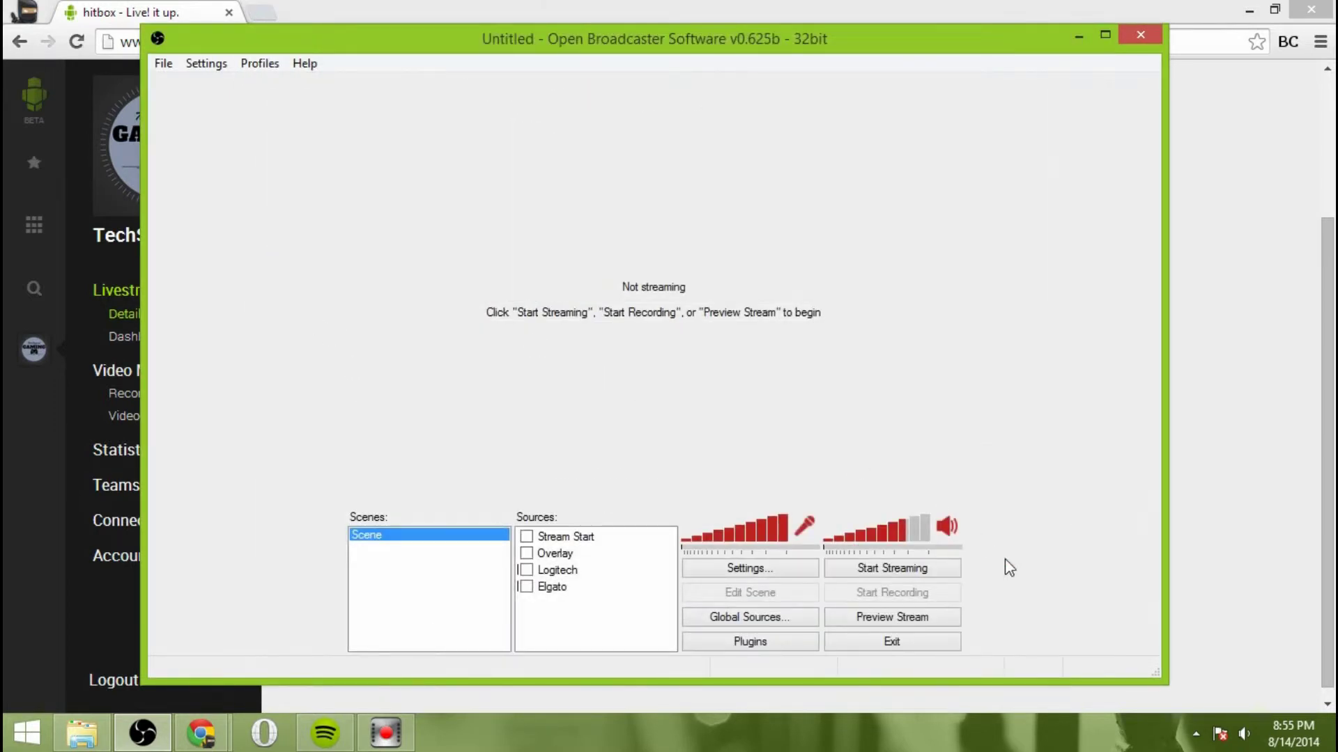
Start the stream preview and enable the Elgato source to show the Xbox home screen
click(925, 613)
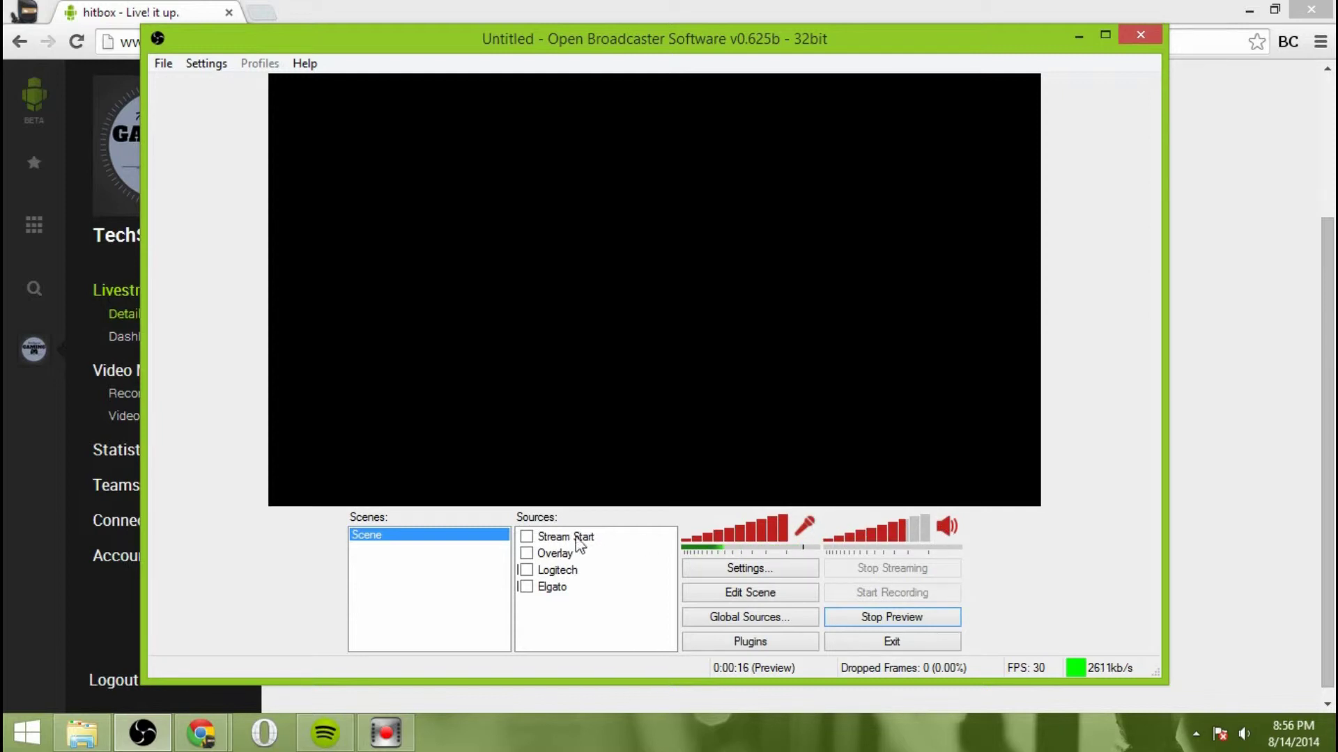
click(528, 588)
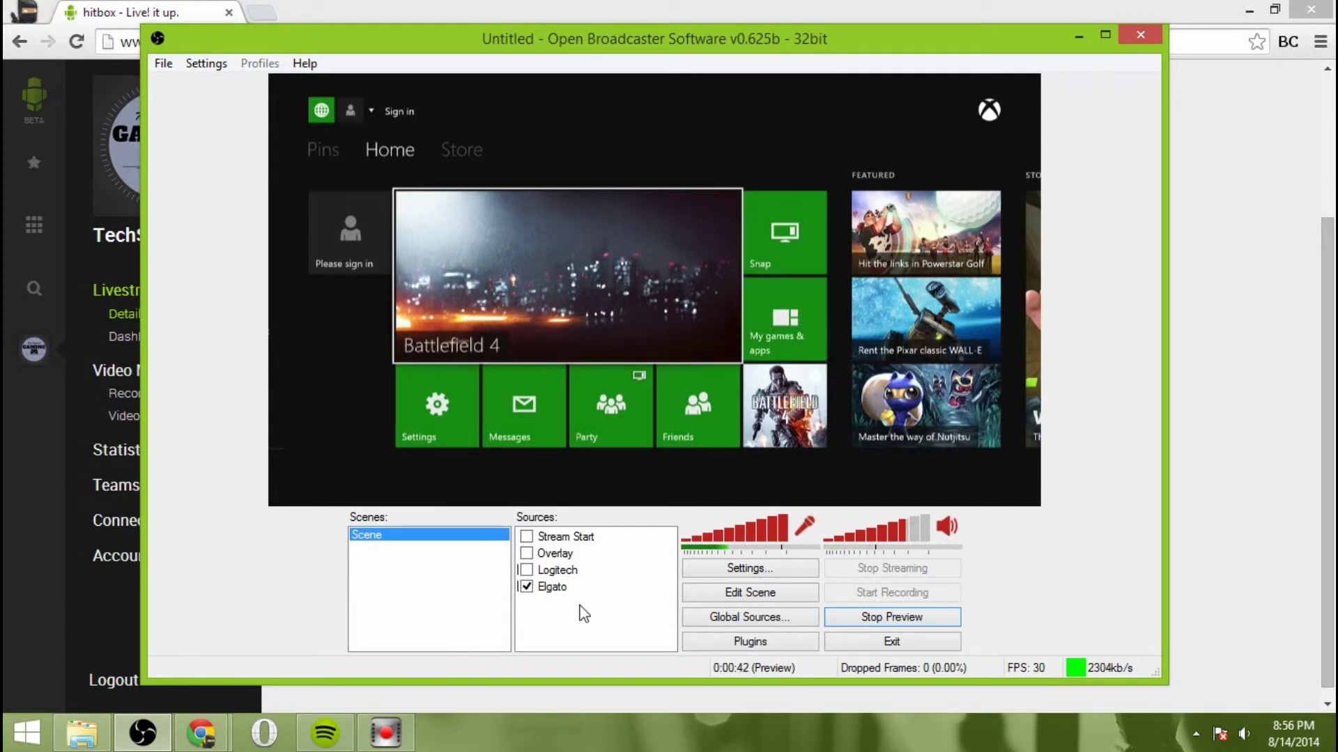
Open the Elgato source's device properties and move the window off the preview
right_click(564, 591)
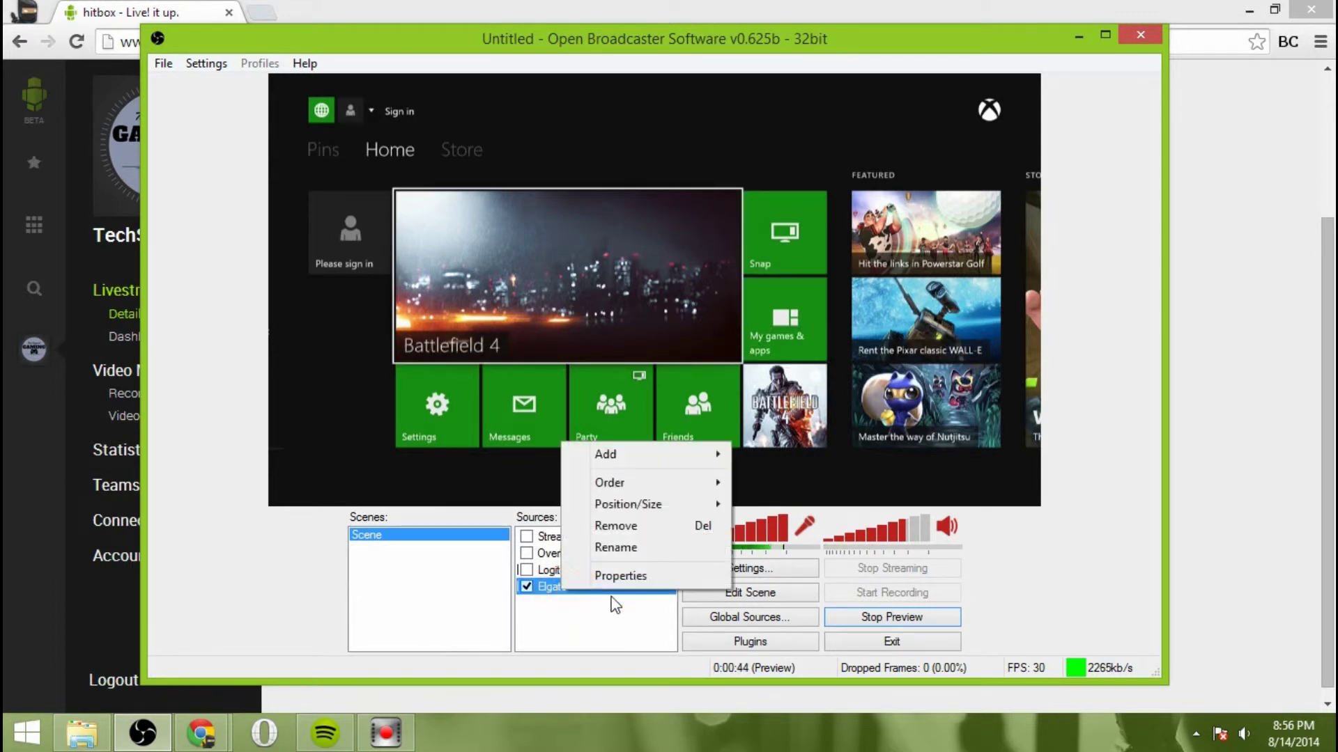
click(636, 585)
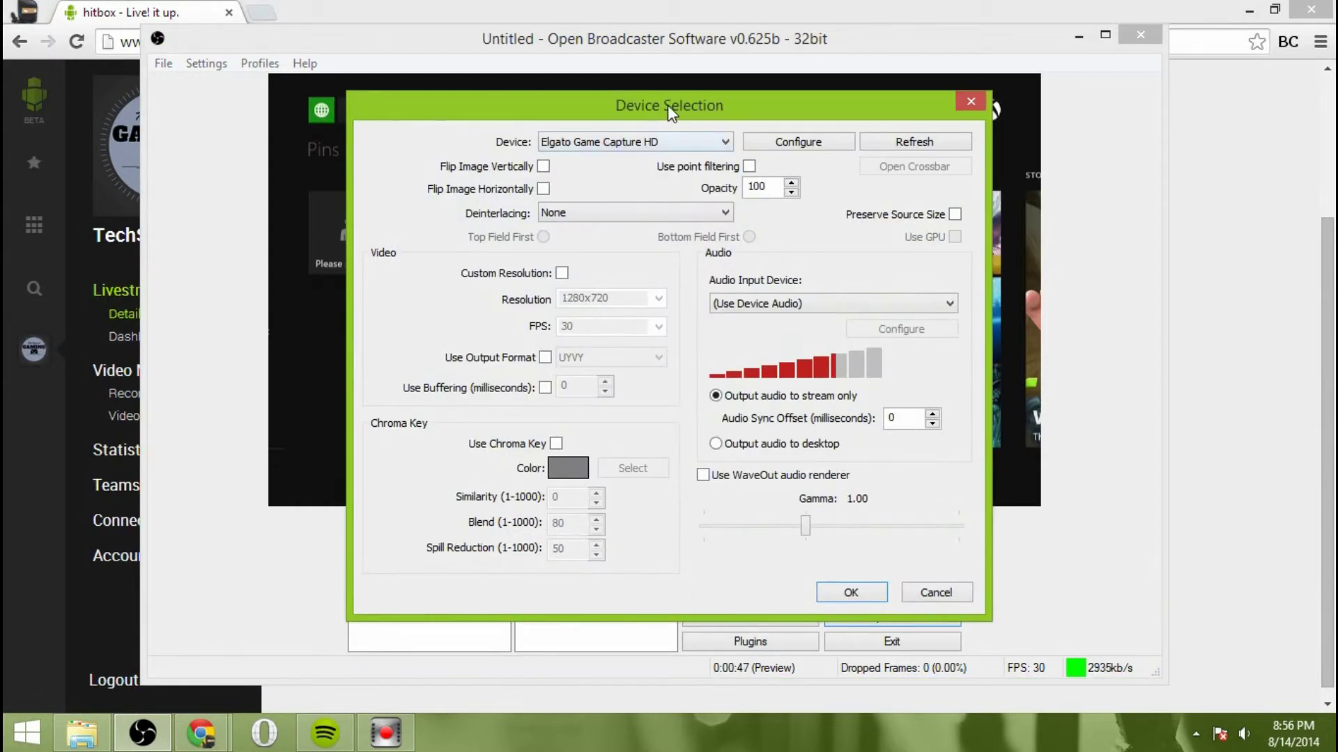
drag(668, 104, 598, 112)
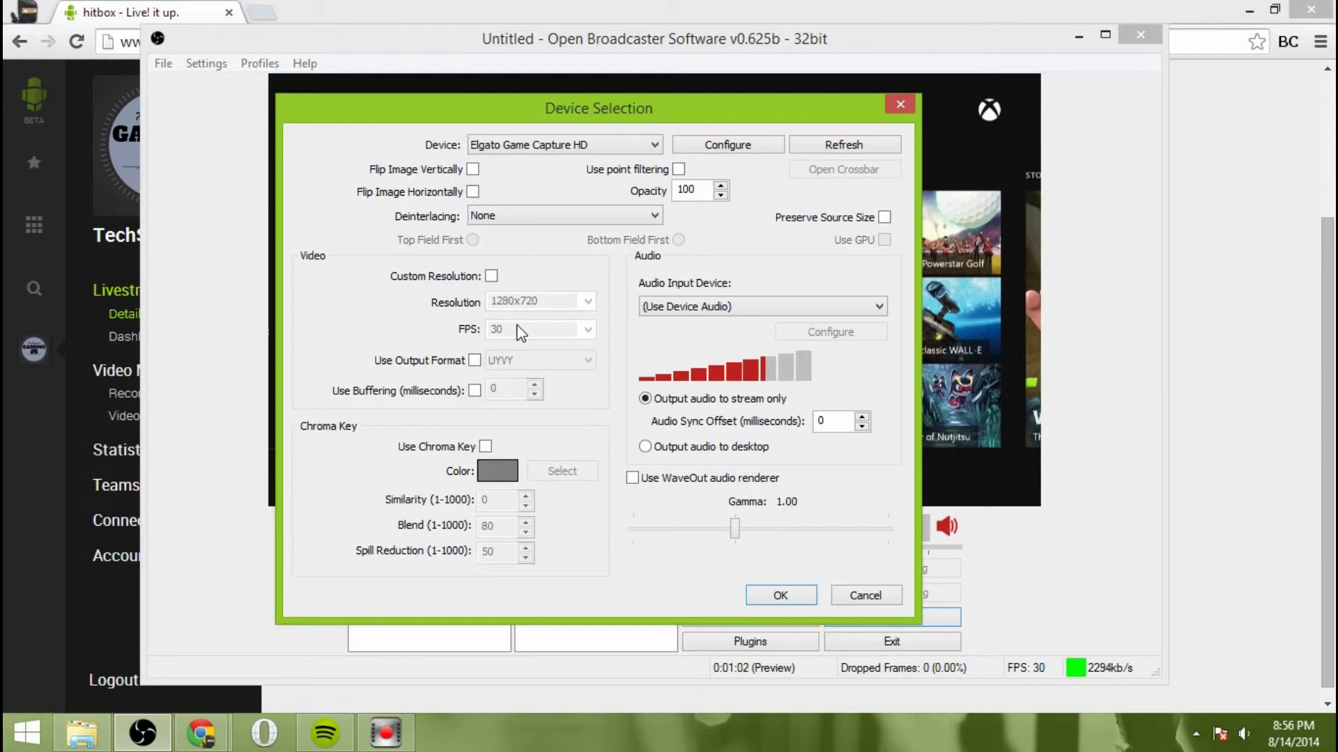
drag(632, 99, 288, 162)
Try chroma keying out the Xbox capture's green tiles, then turn chroma key off
click(141, 501)
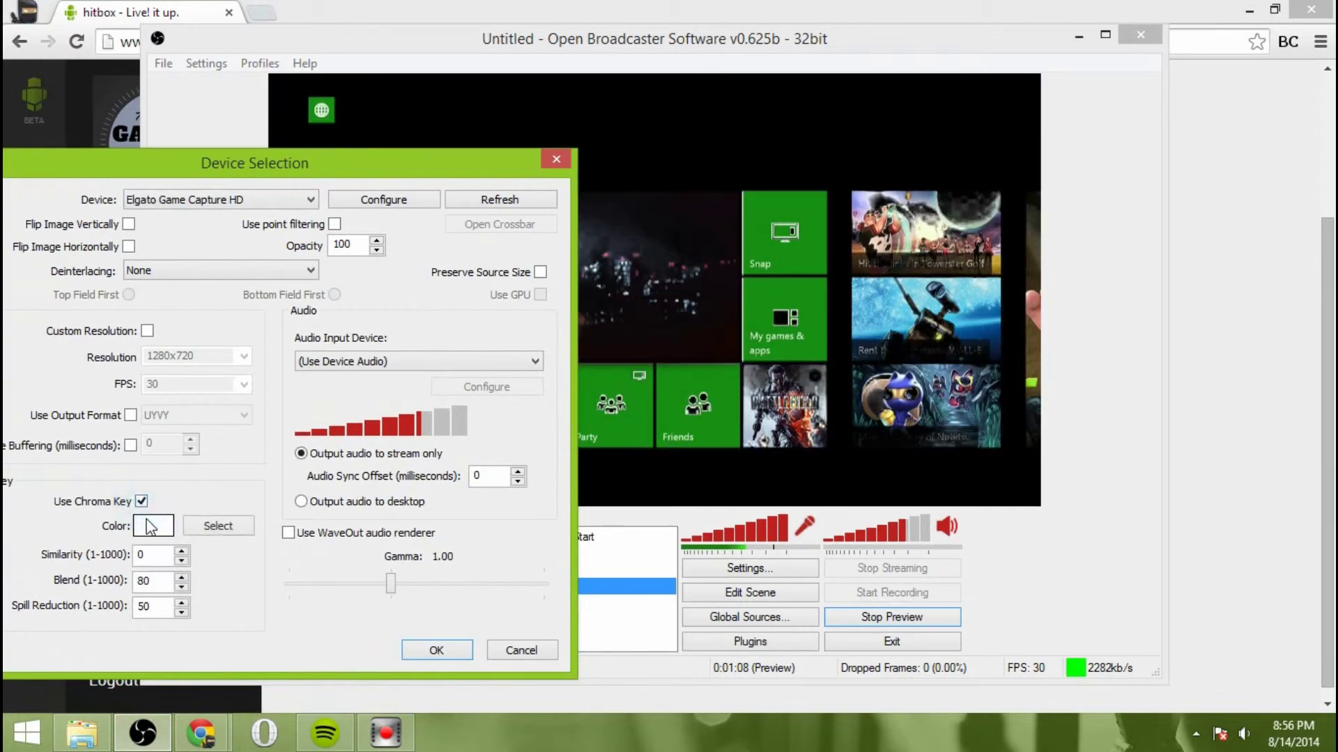
click(218, 526)
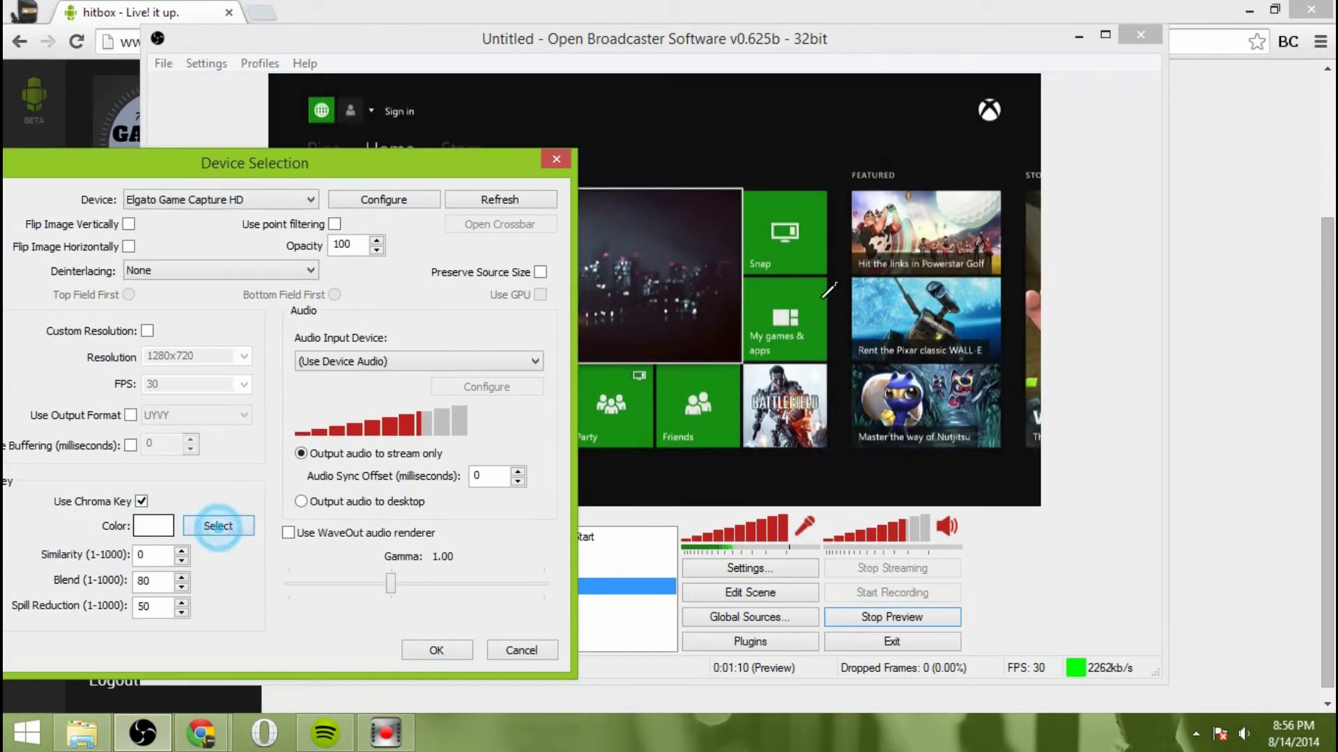
click(805, 301)
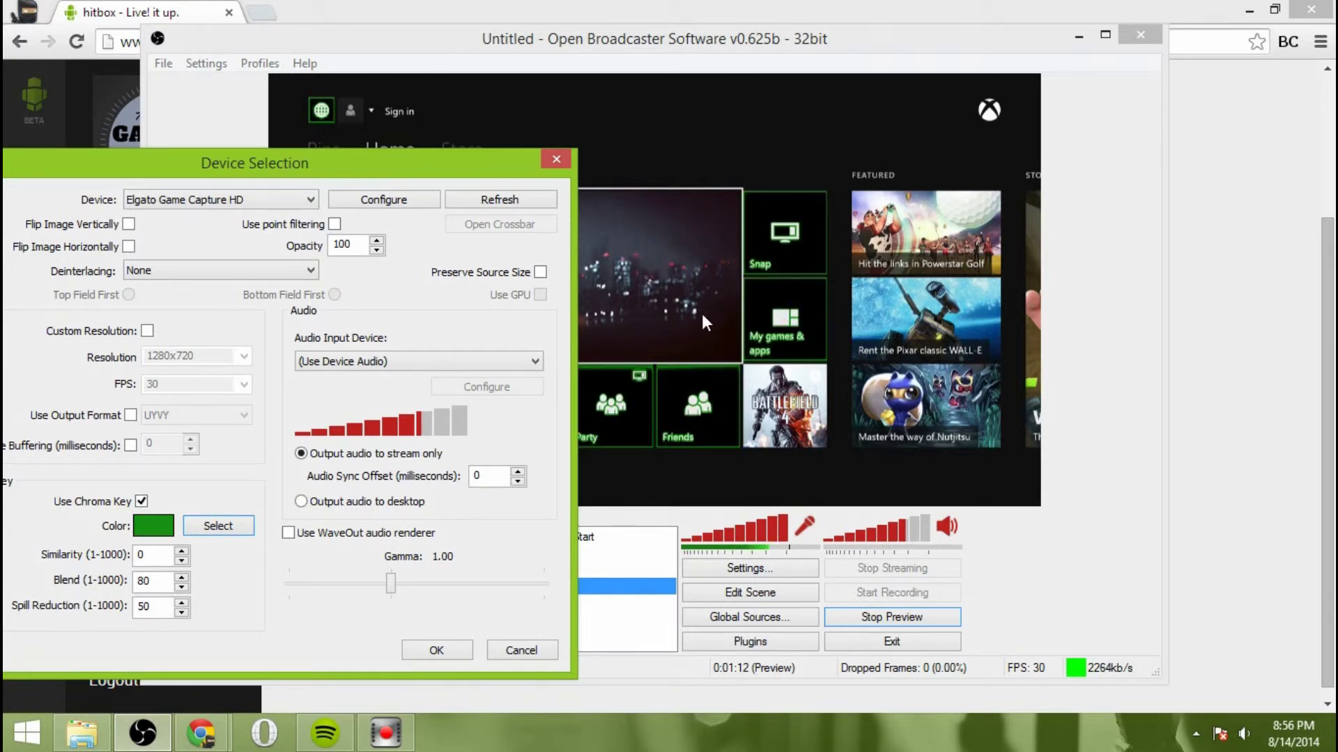
click(142, 502)
Recentre the properties window and check the audio sync offset is 0
drag(308, 163, 517, 146)
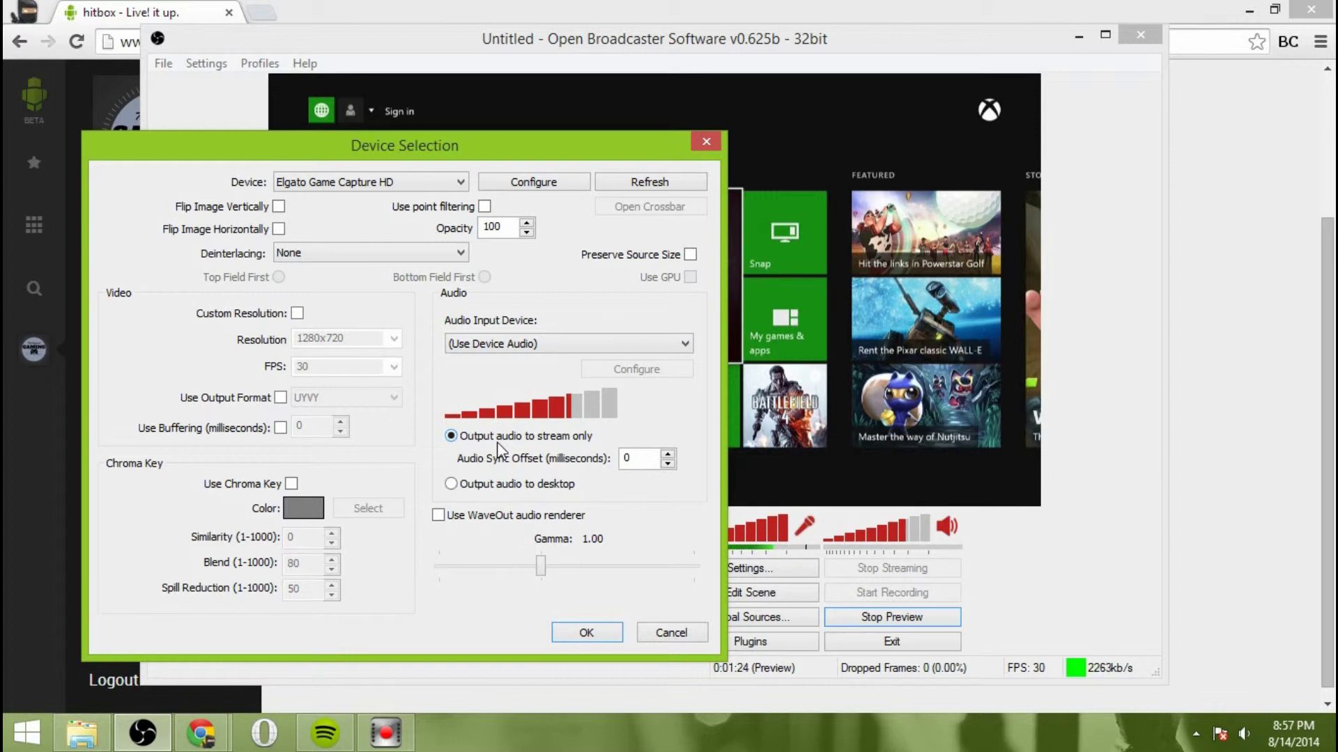
drag(520, 138, 585, 116)
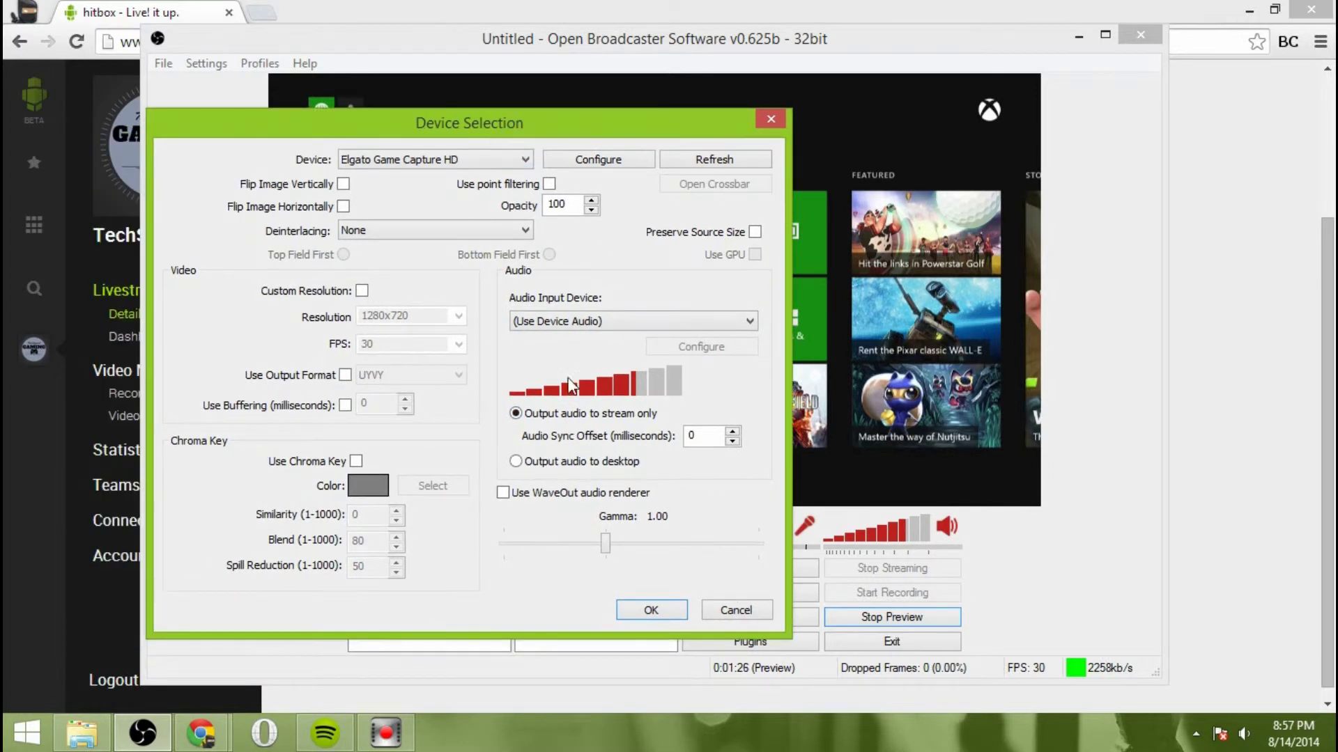
click(714, 437)
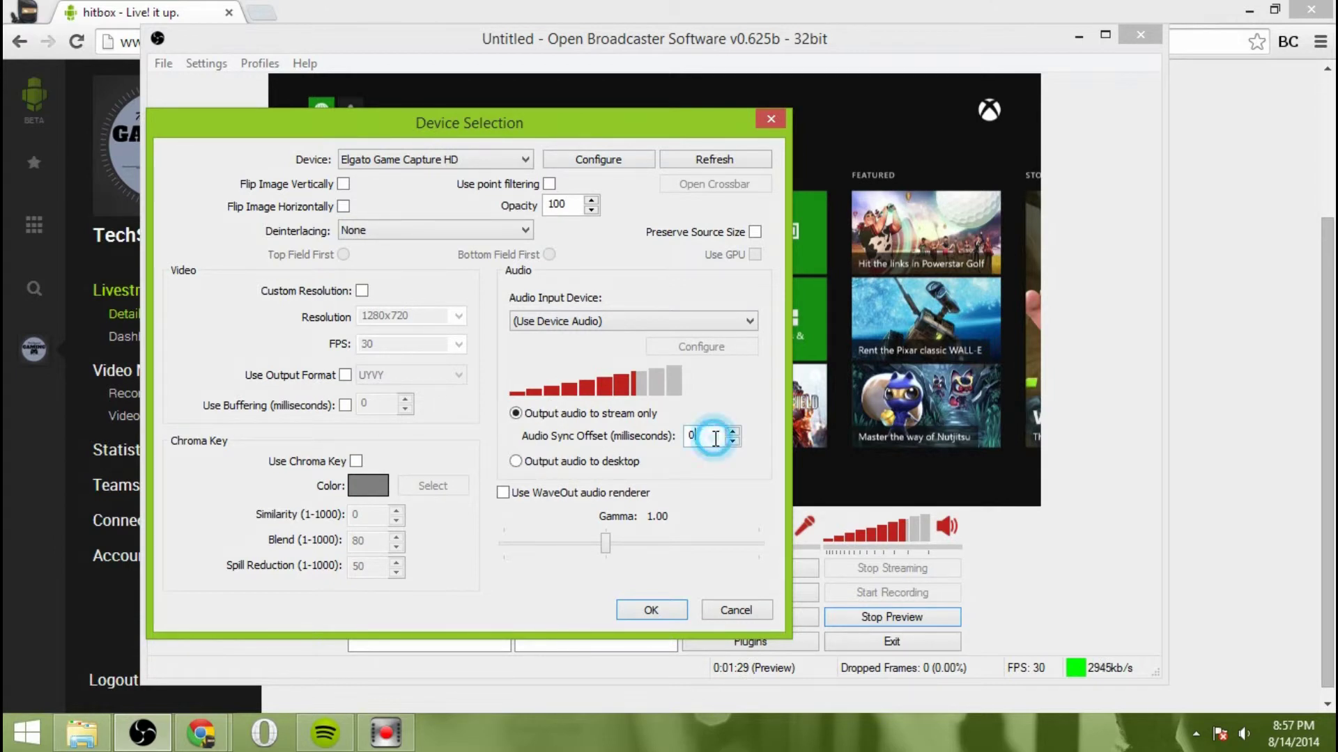
click(539, 450)
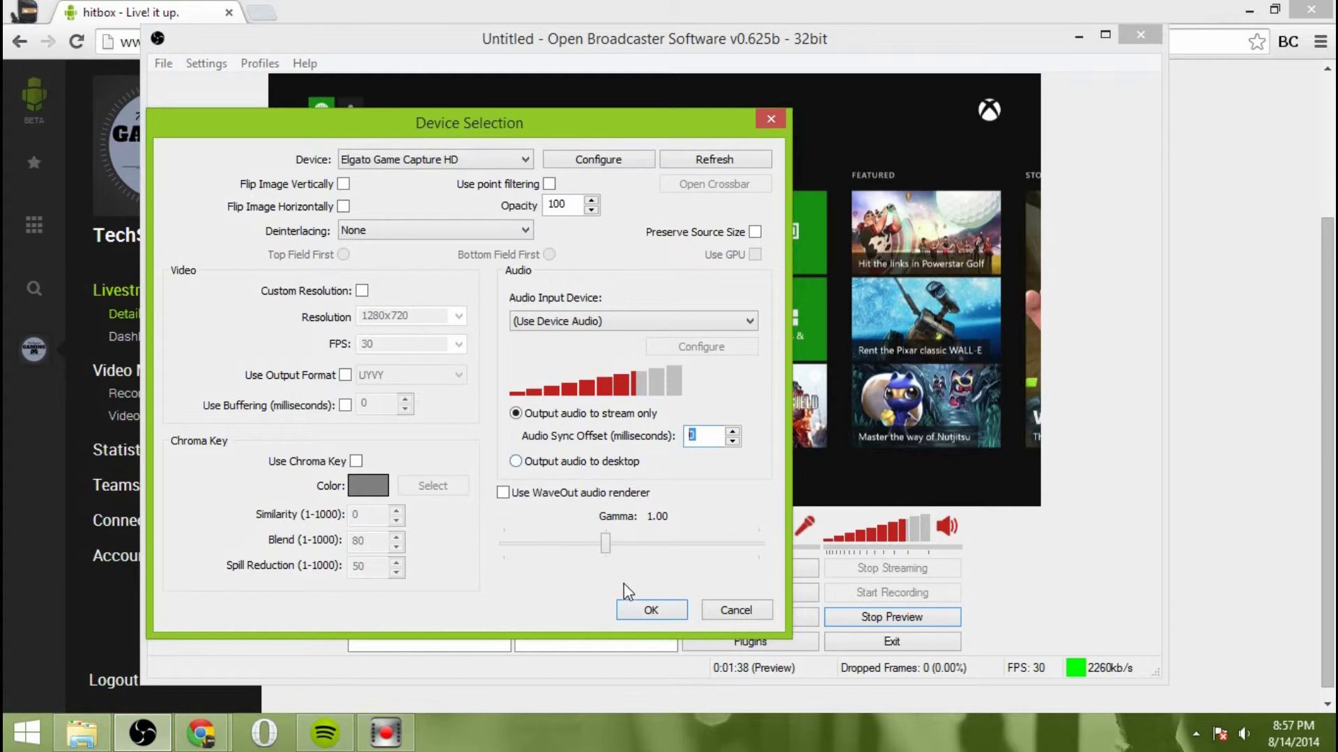
Accept the Elgato properties and enable the Logitech webcam source in the preview
click(650, 608)
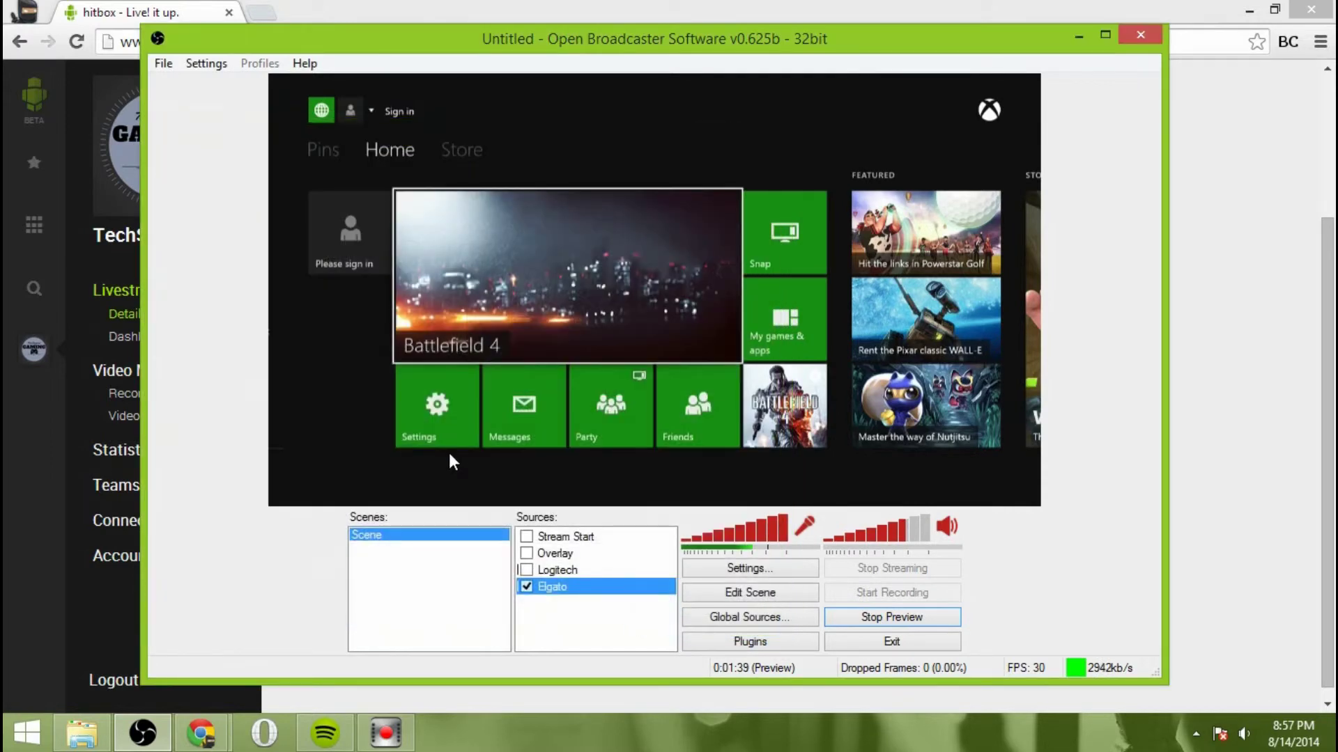
click(571, 570)
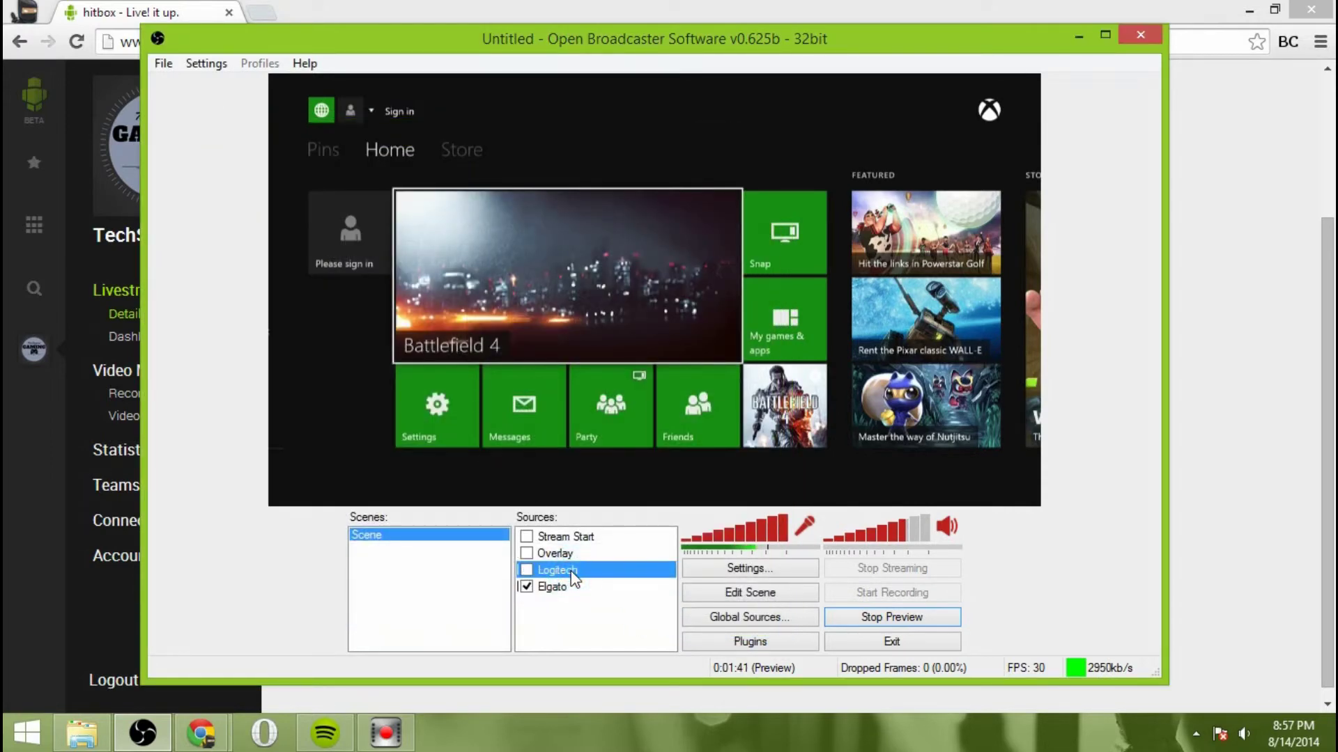
click(527, 570)
Open the Logitech C920 webcam's device properties
right_click(584, 568)
click(637, 551)
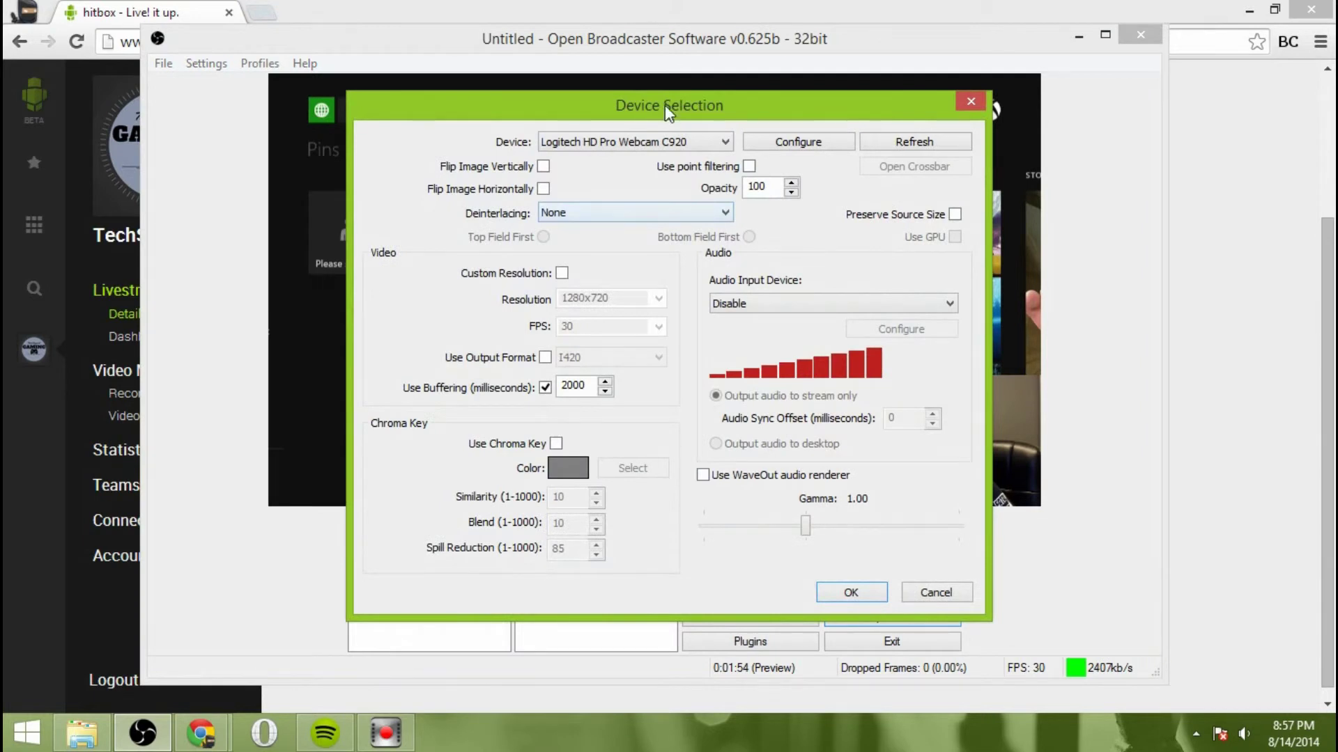
drag(664, 105, 630, 104)
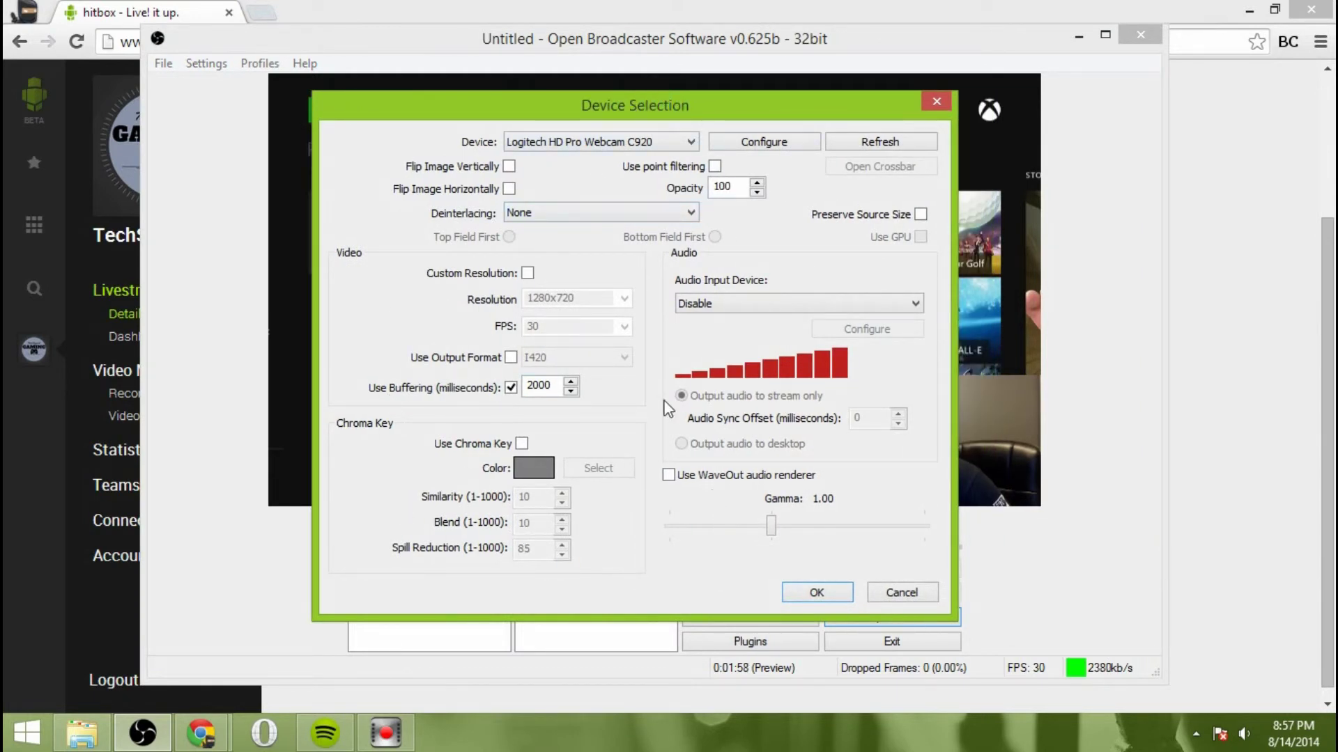
Enable chroma key on the webcam, key the sampled background, and set similarity and blend to 85
click(522, 443)
drag(600, 112, 287, 137)
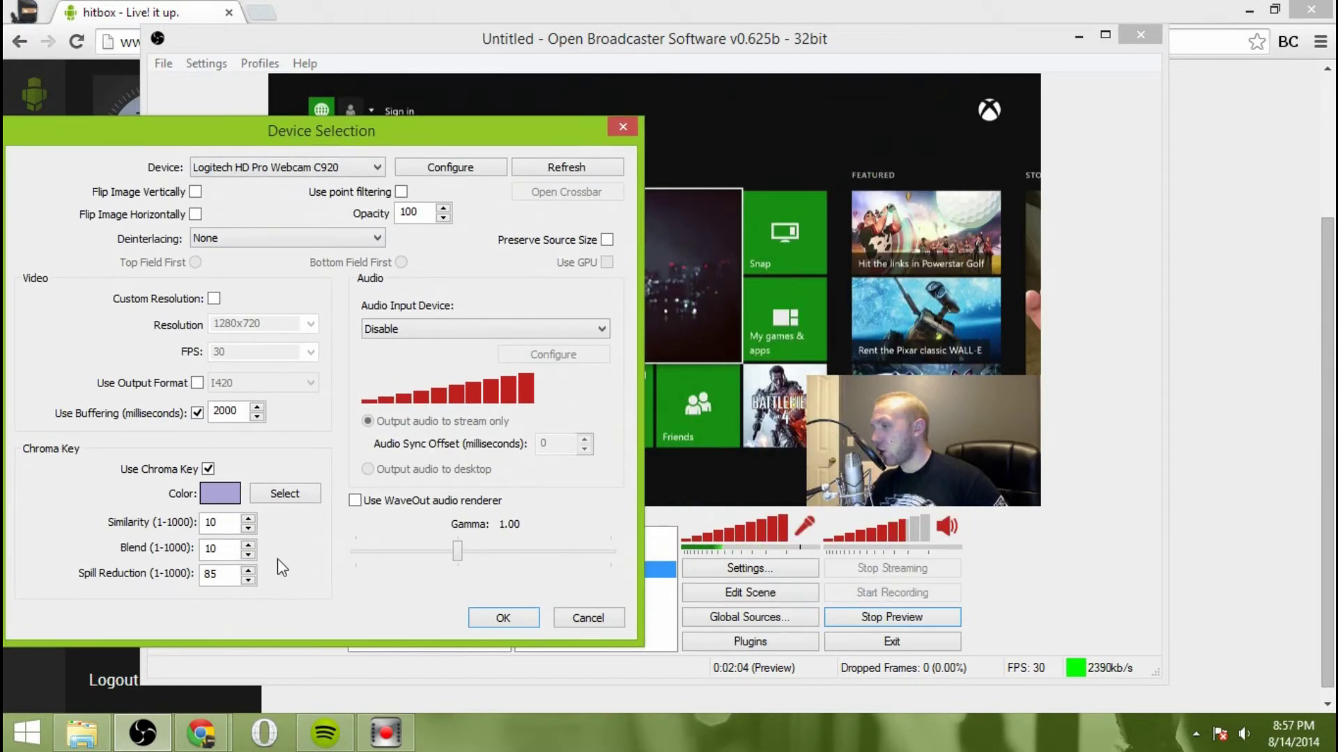
click(297, 494)
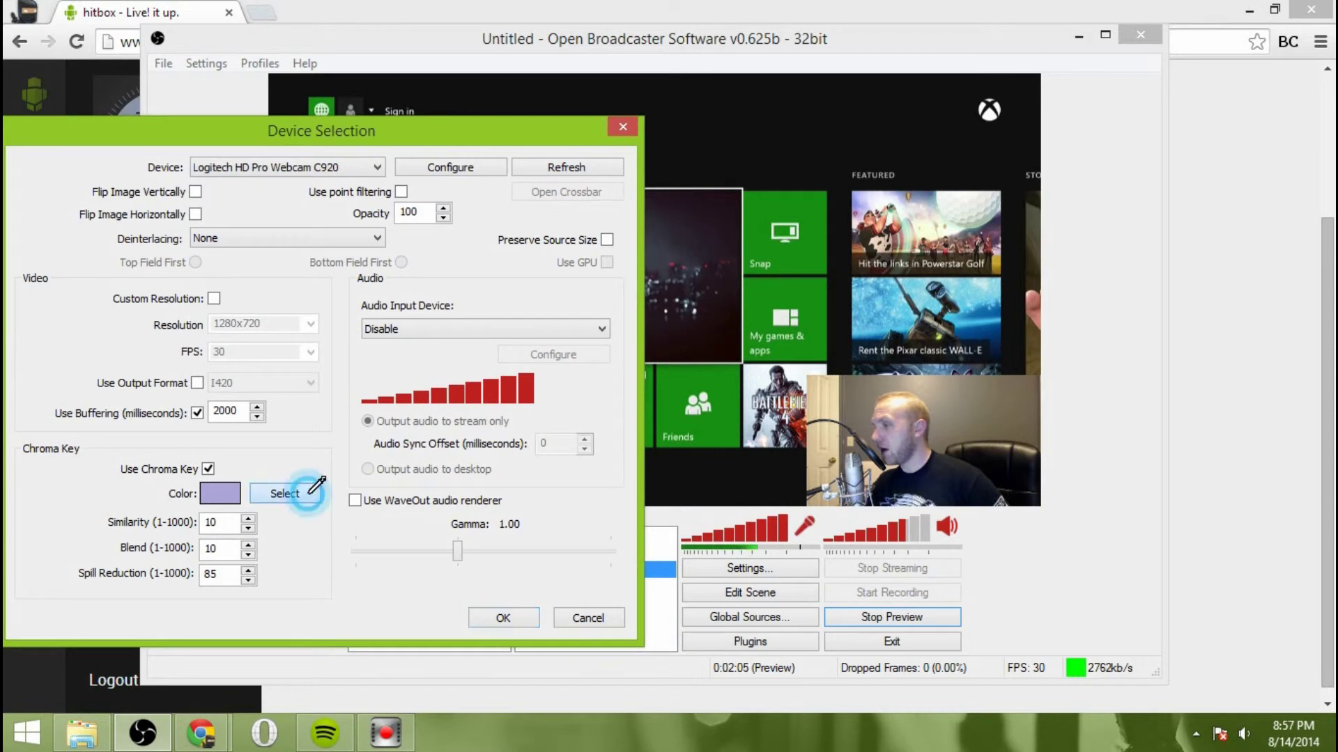
click(863, 468)
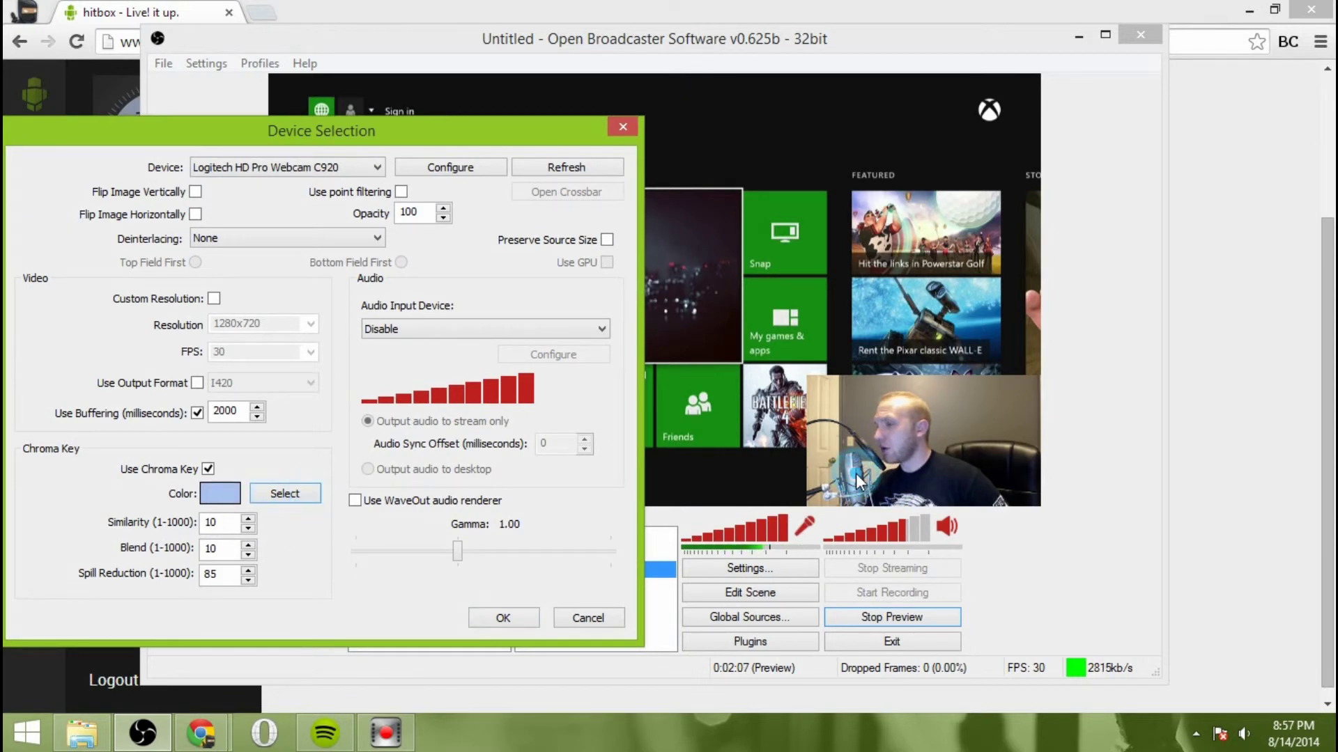
double_click(229, 522)
text(85)
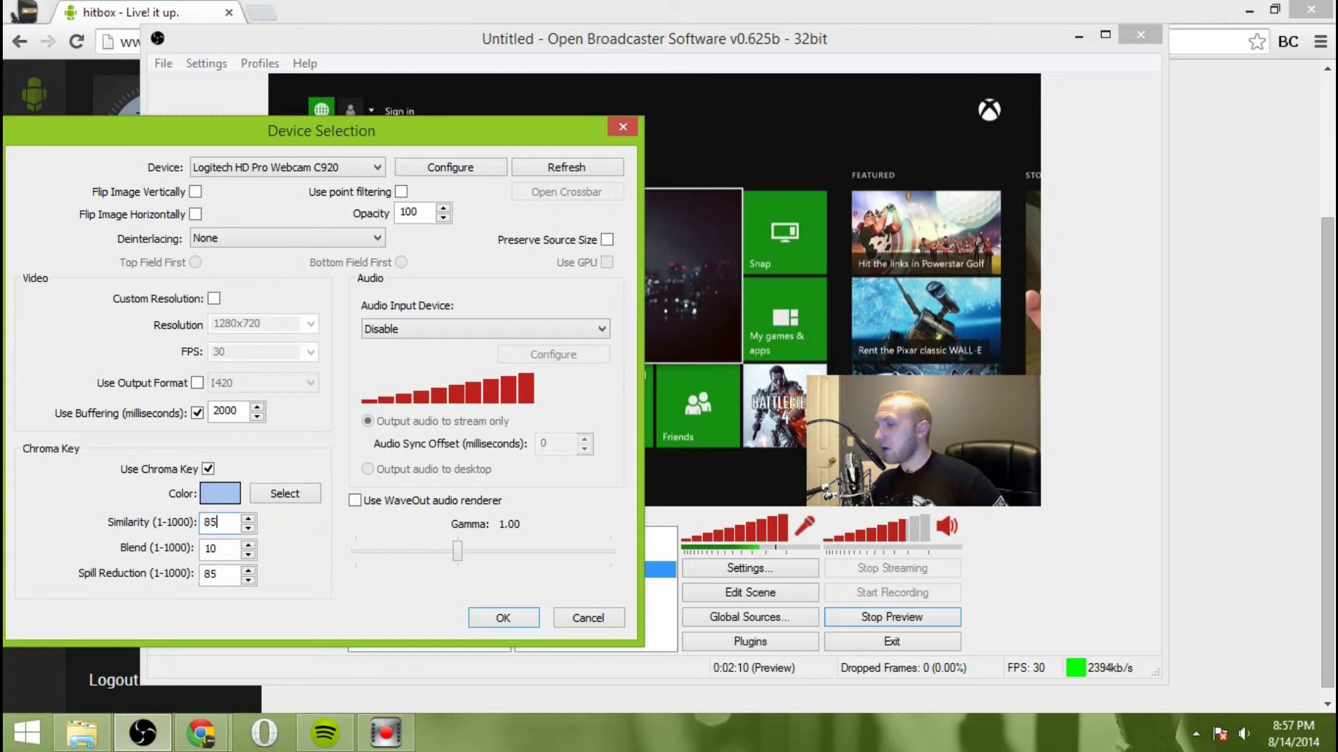
double_click(219, 549)
text(85)
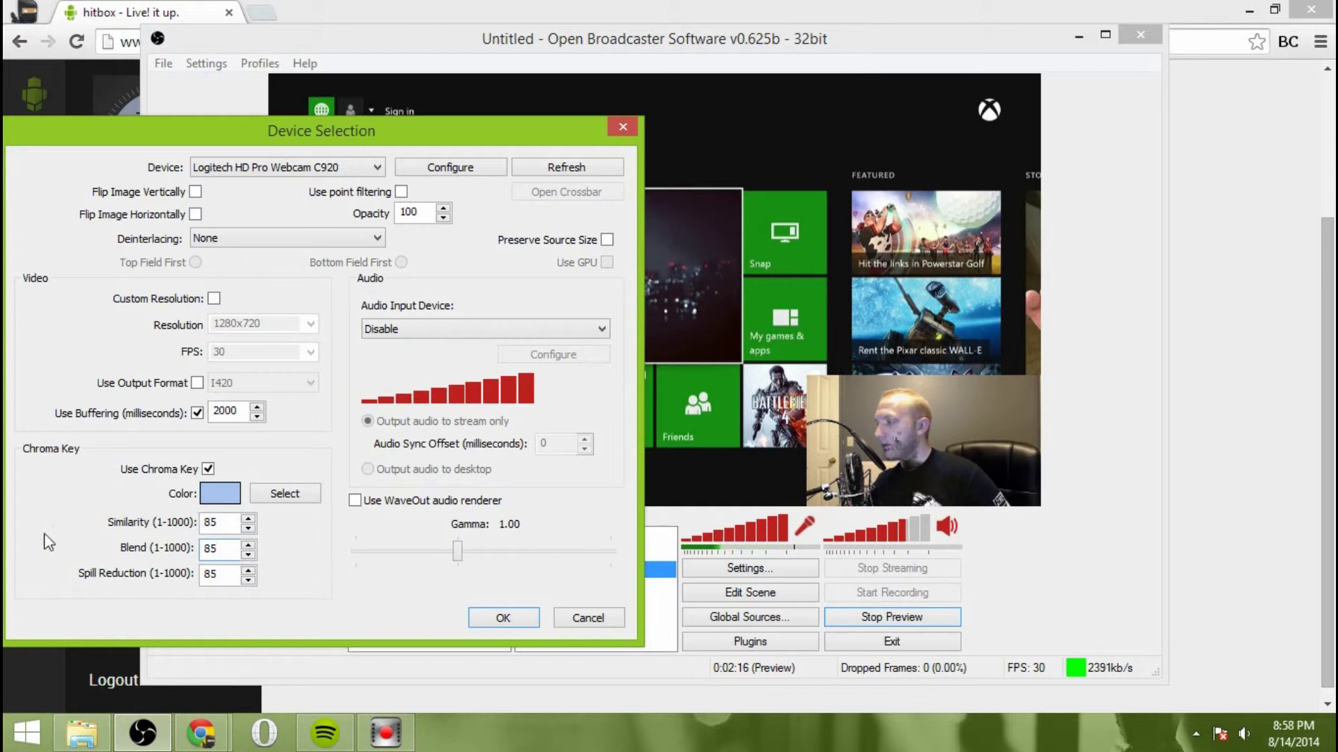
Try black, skin tone and white as key colours, then turn chroma keying off
click(285, 494)
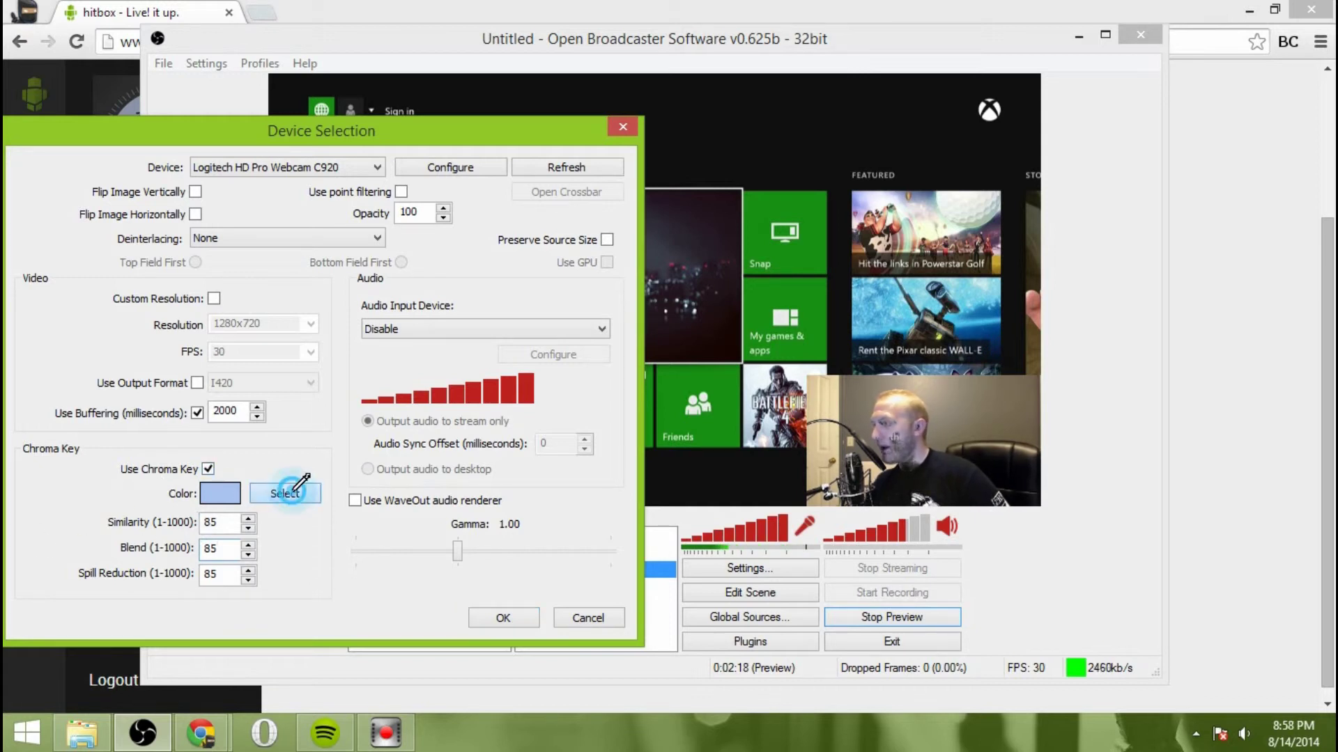
click(972, 479)
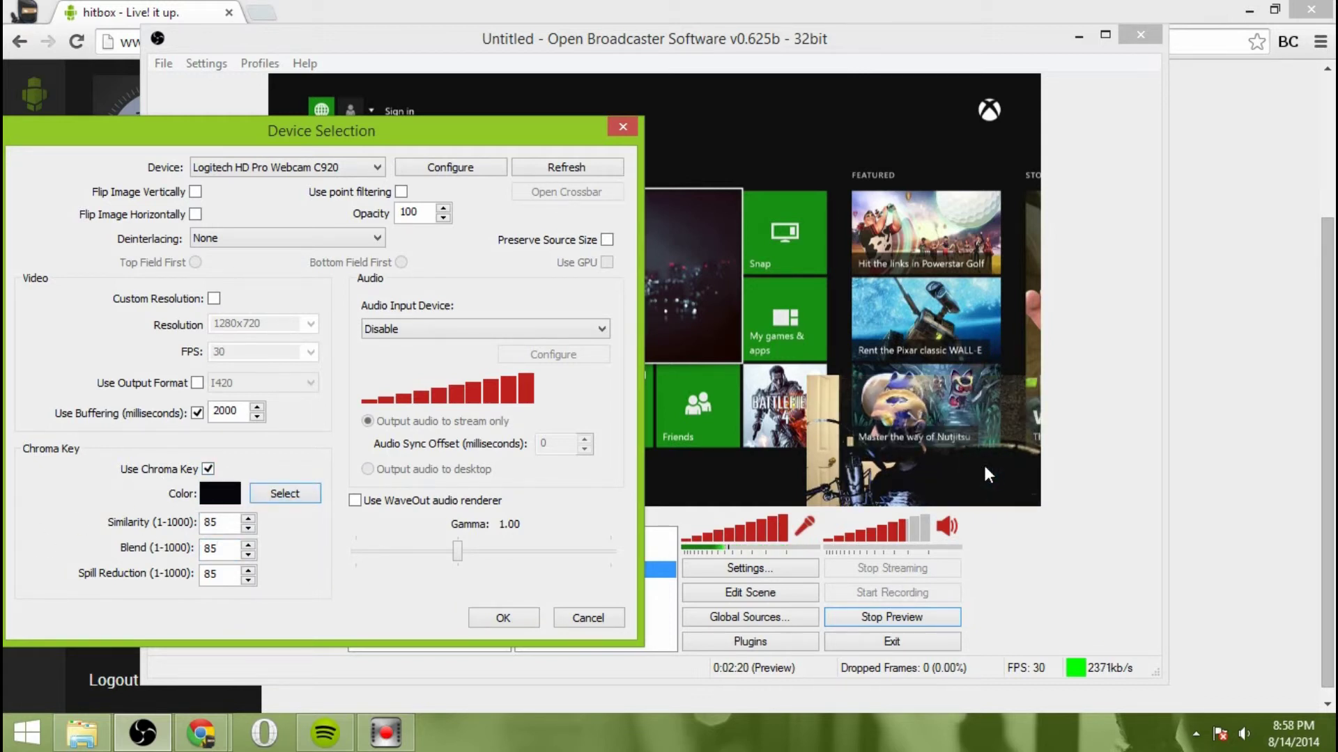
click(286, 494)
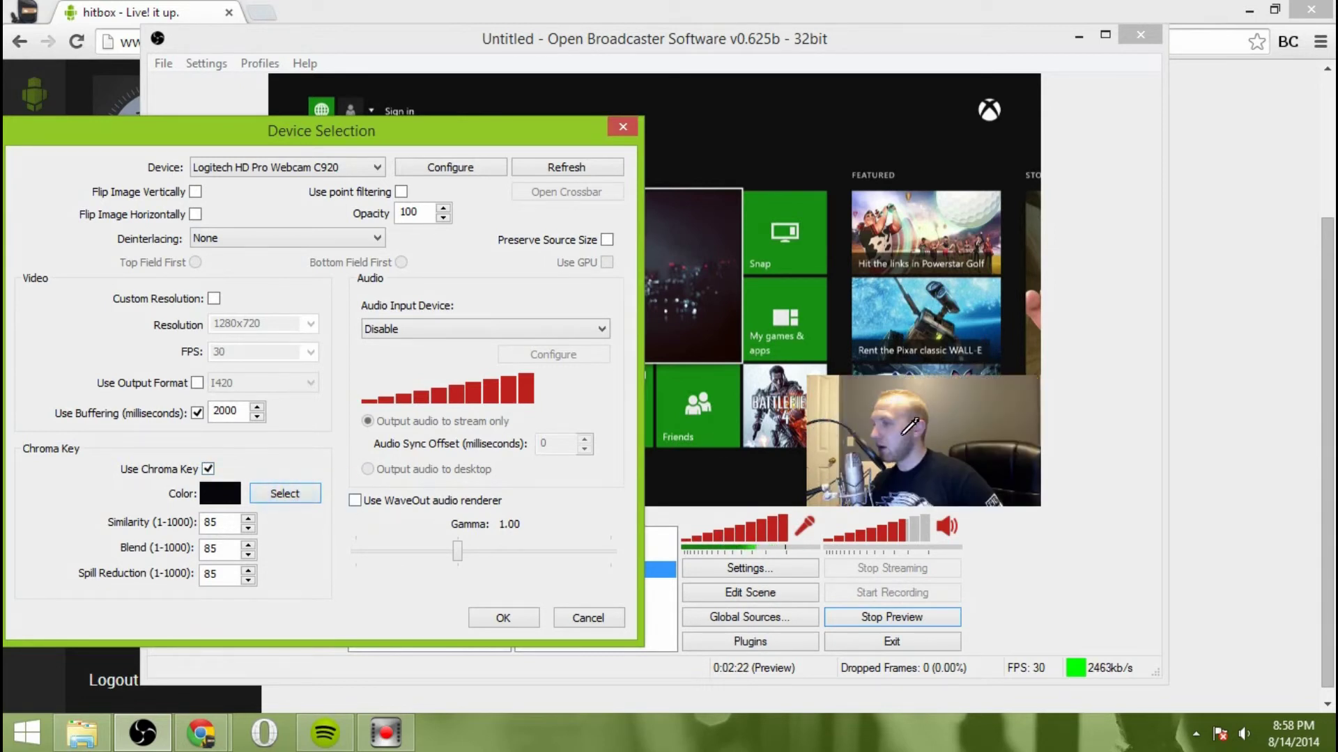
click(825, 410)
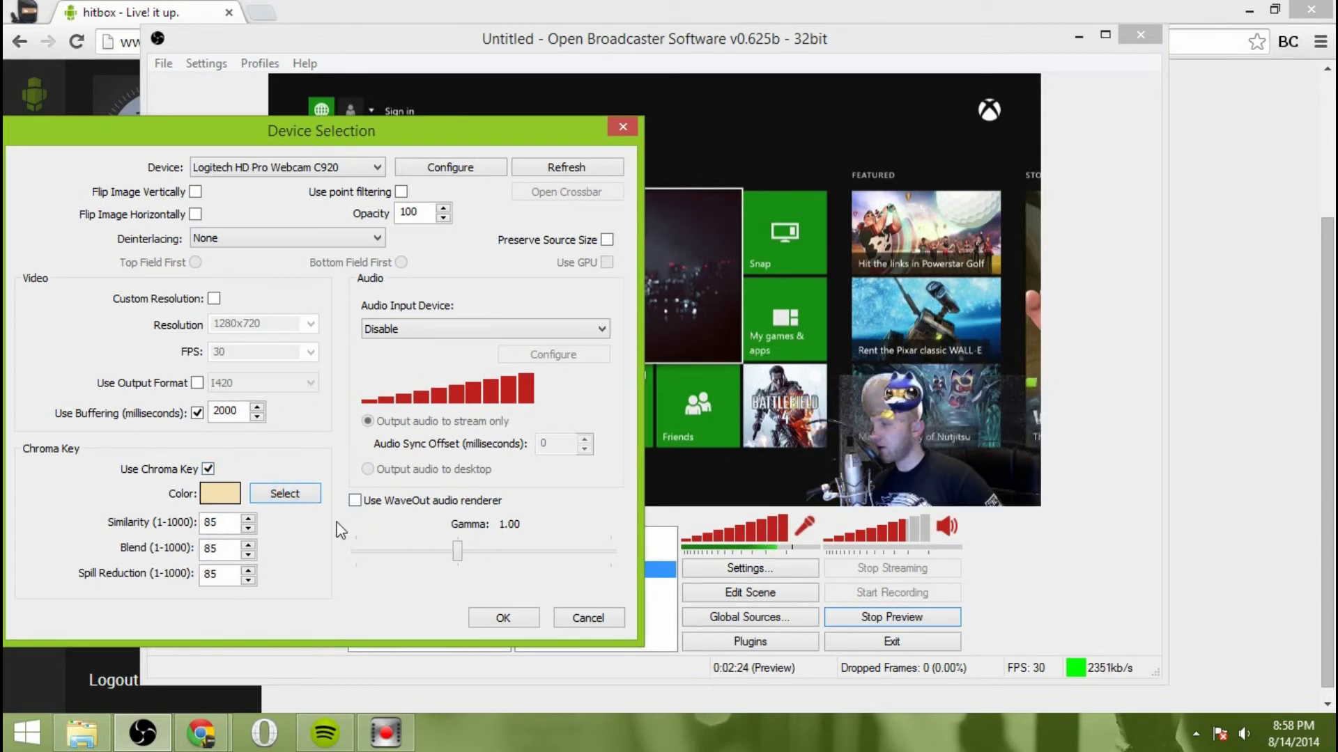
click(286, 494)
click(207, 474)
click(207, 470)
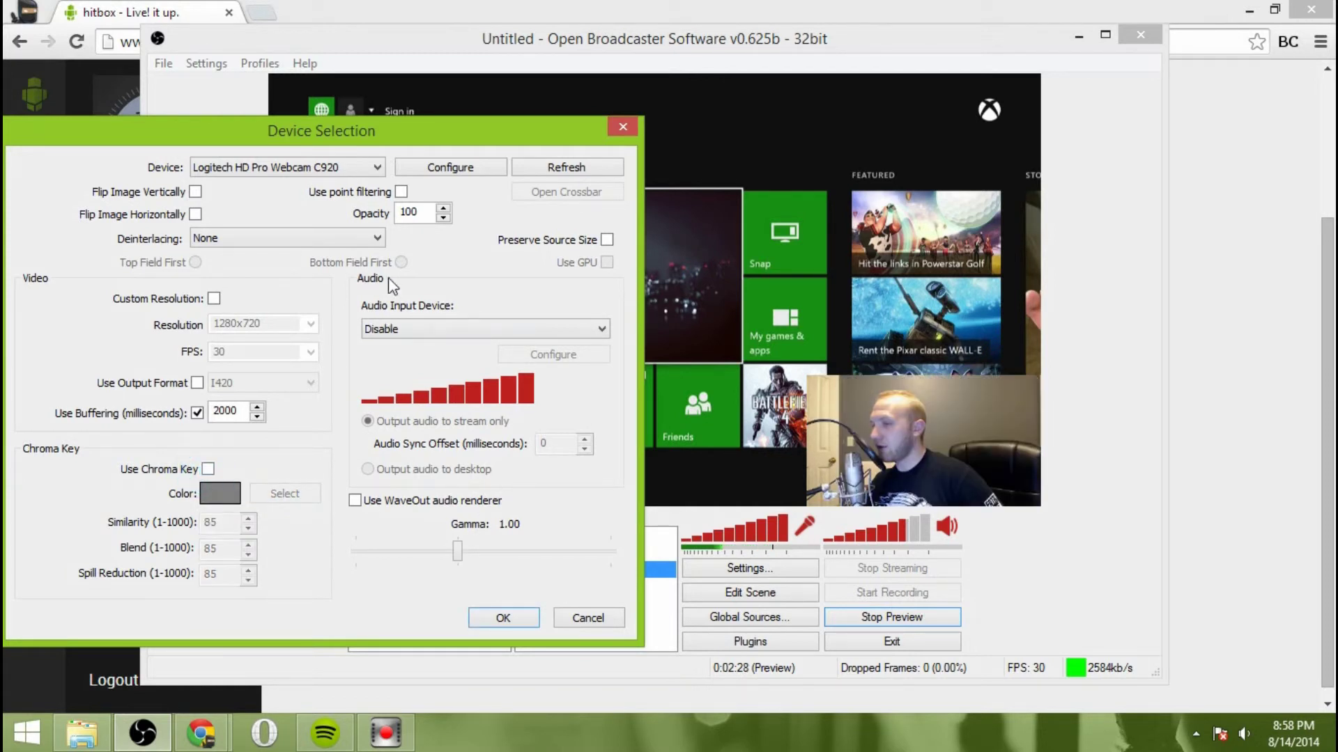
Give the C920 webcam 2000 ms buffering and accept its device settings
drag(345, 122, 426, 132)
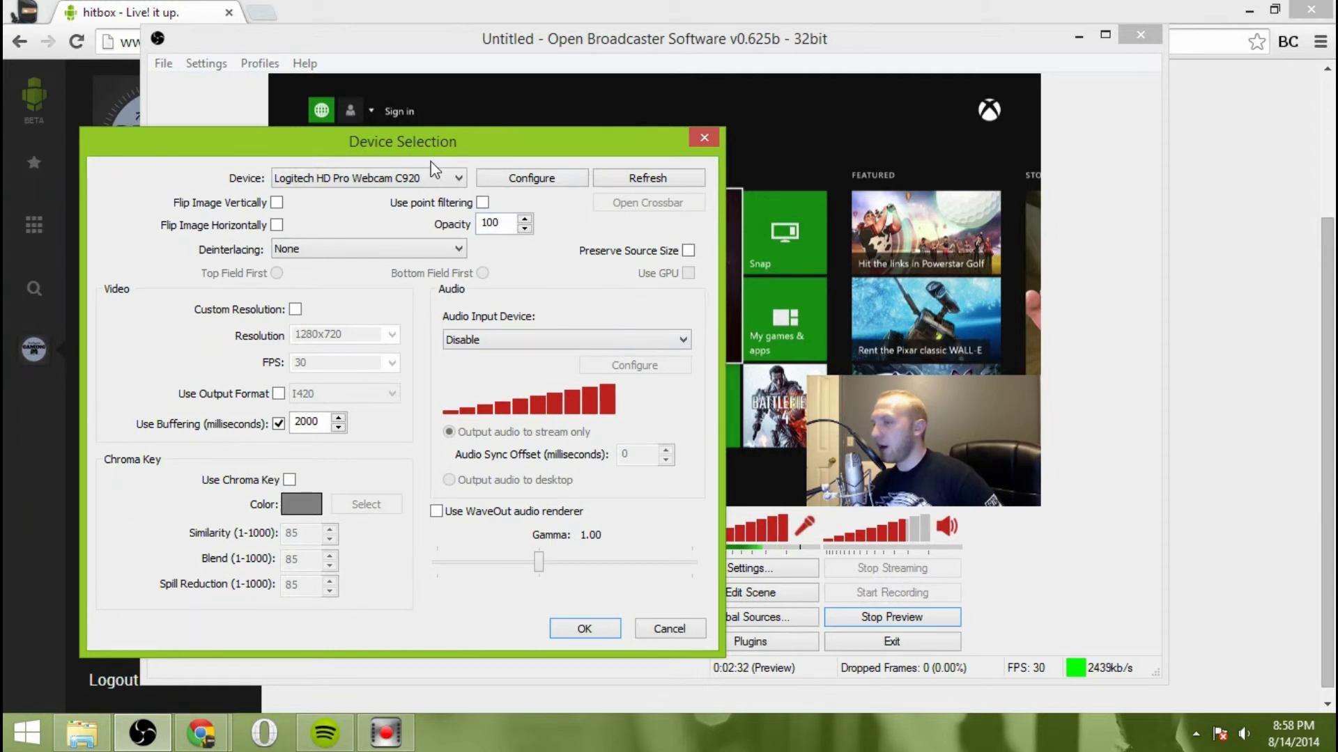
drag(426, 148, 442, 145)
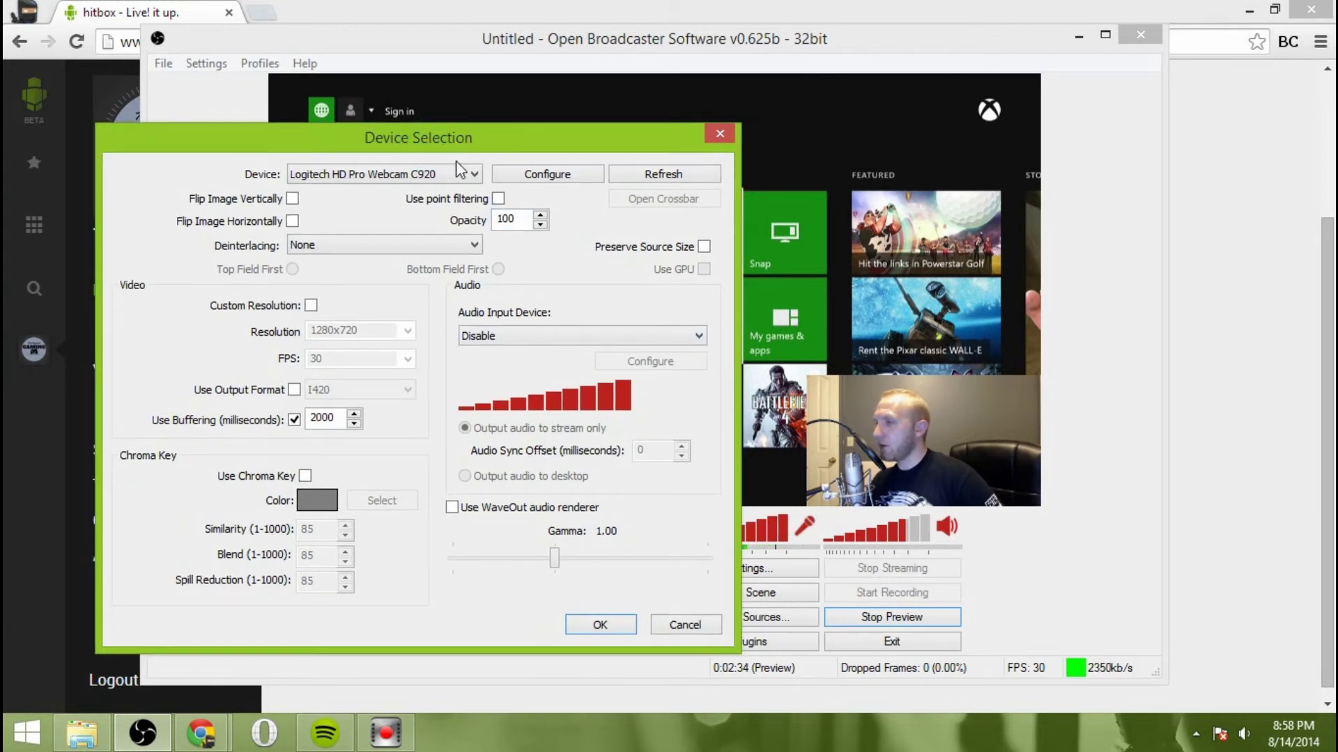
click(331, 426)
click(325, 425)
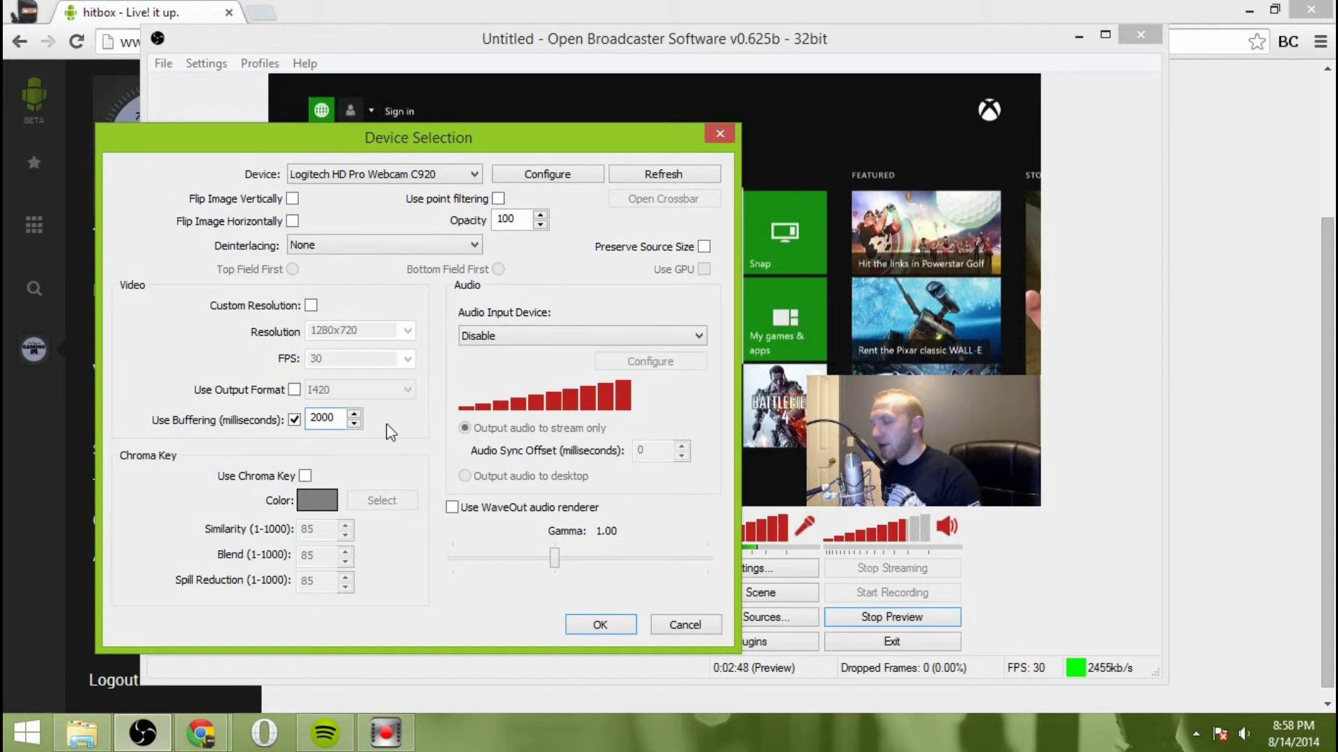
click(604, 622)
Abandon adding a new Video Capture Device source and enable the Overlay source instead
right_click(568, 624)
mouse_move(624, 636)
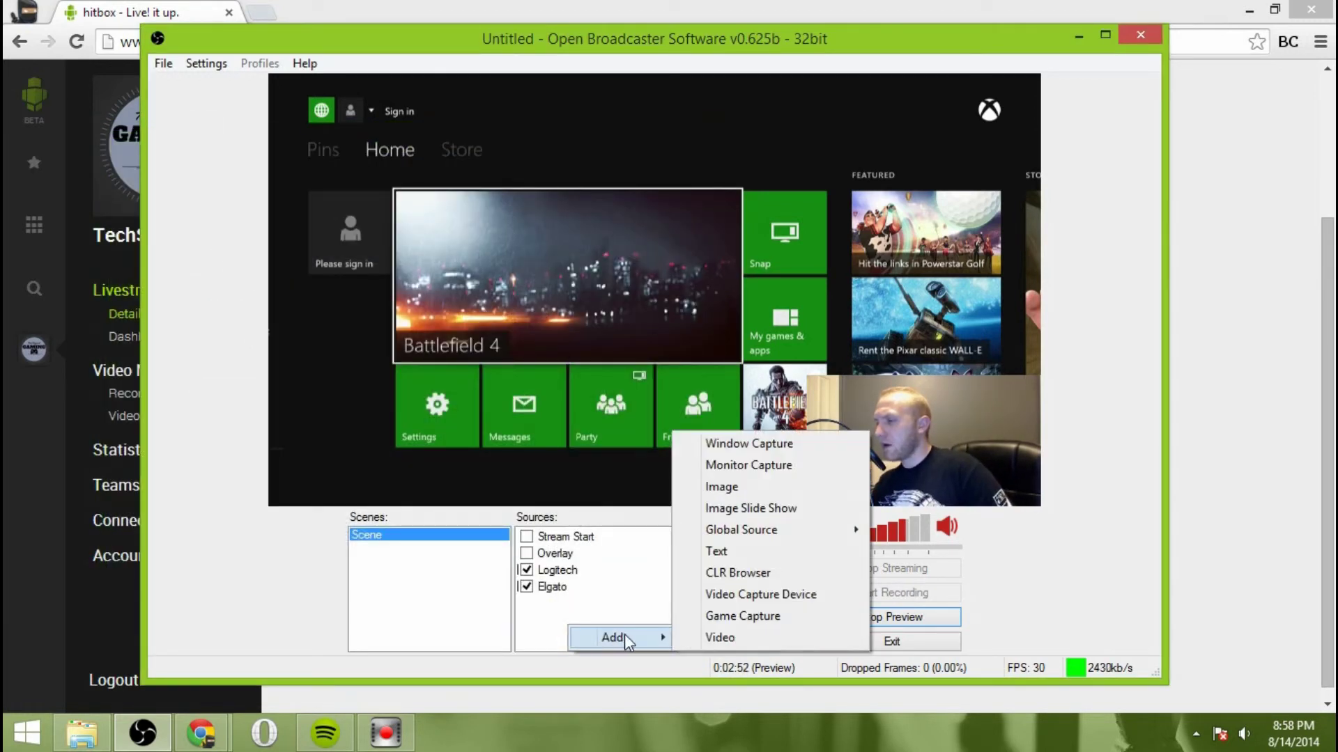
right_click(622, 607)
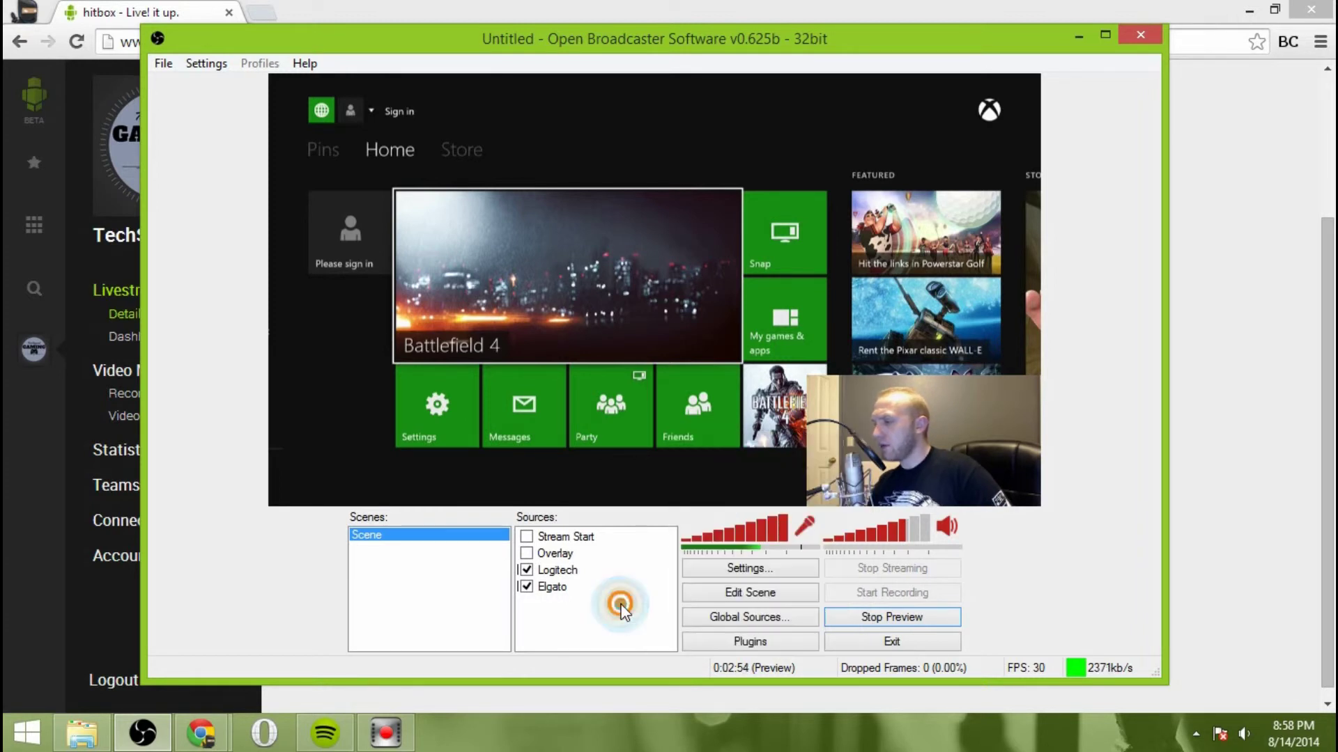
mouse_move(694, 613)
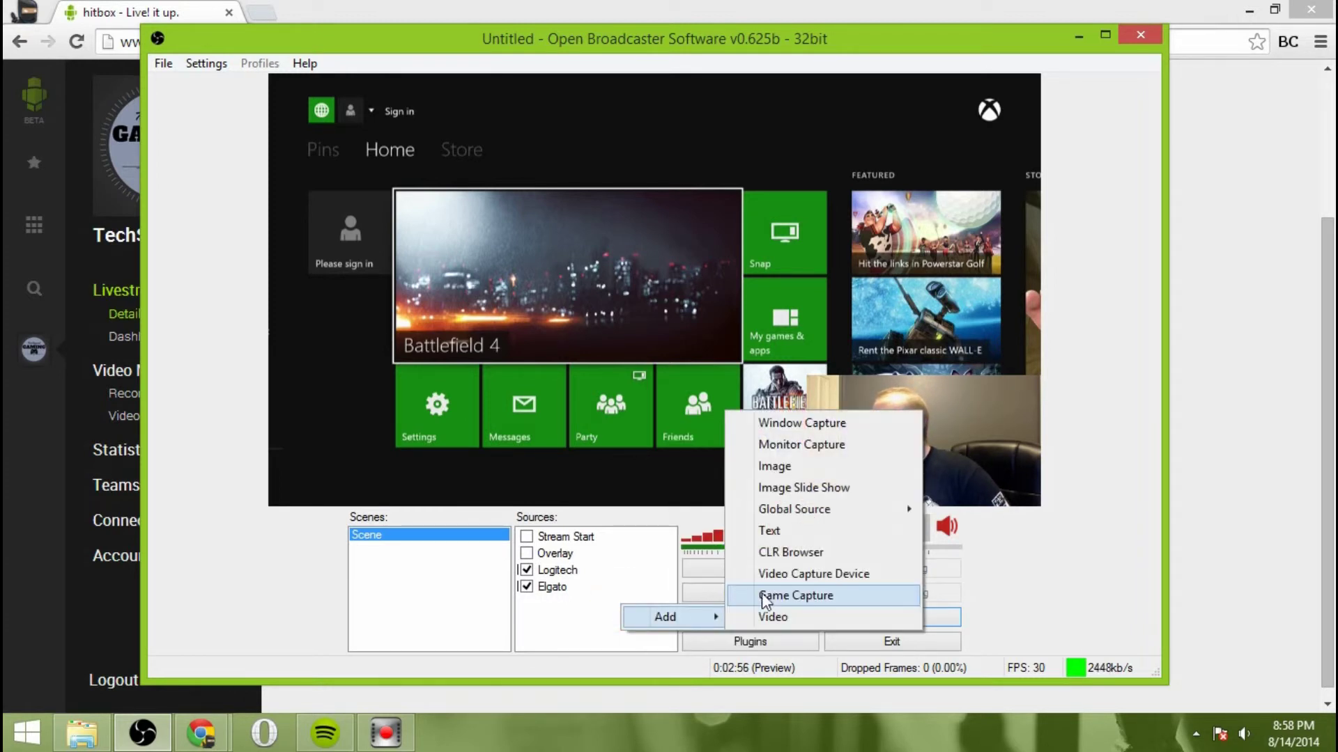
click(784, 574)
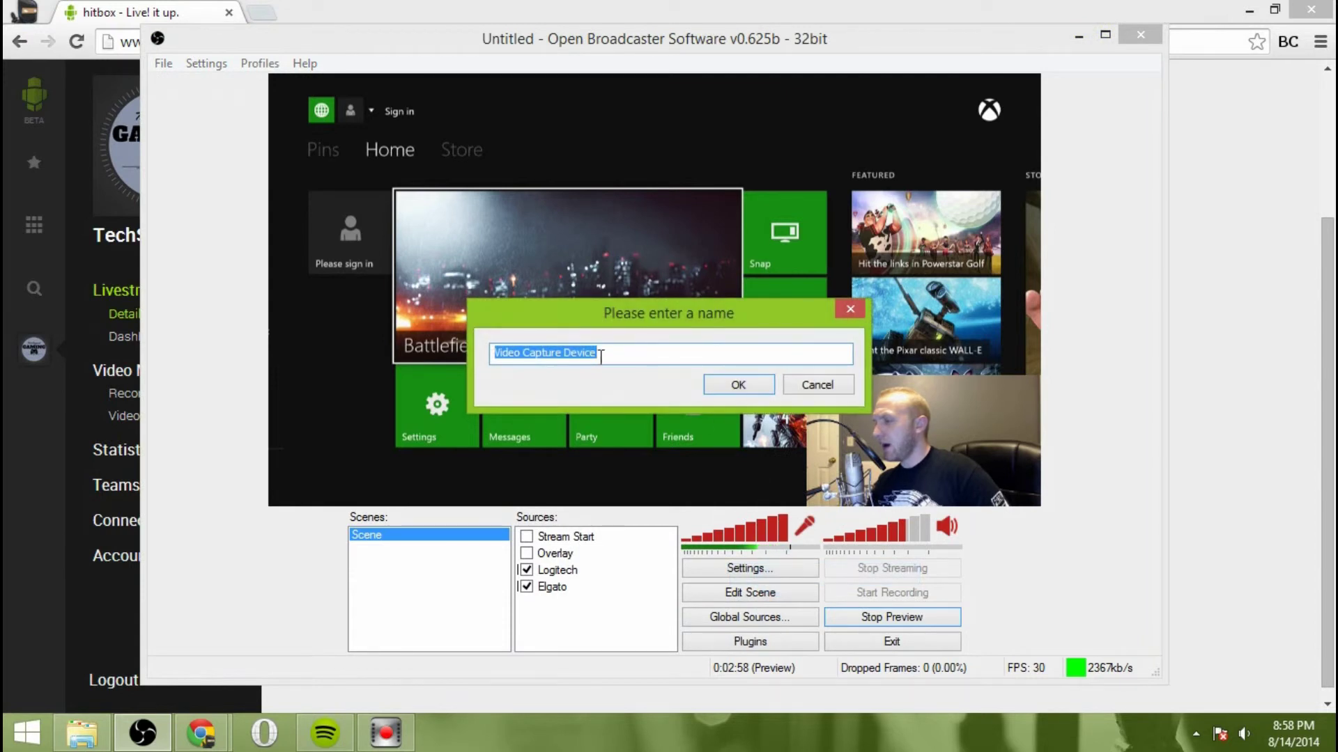
click(816, 383)
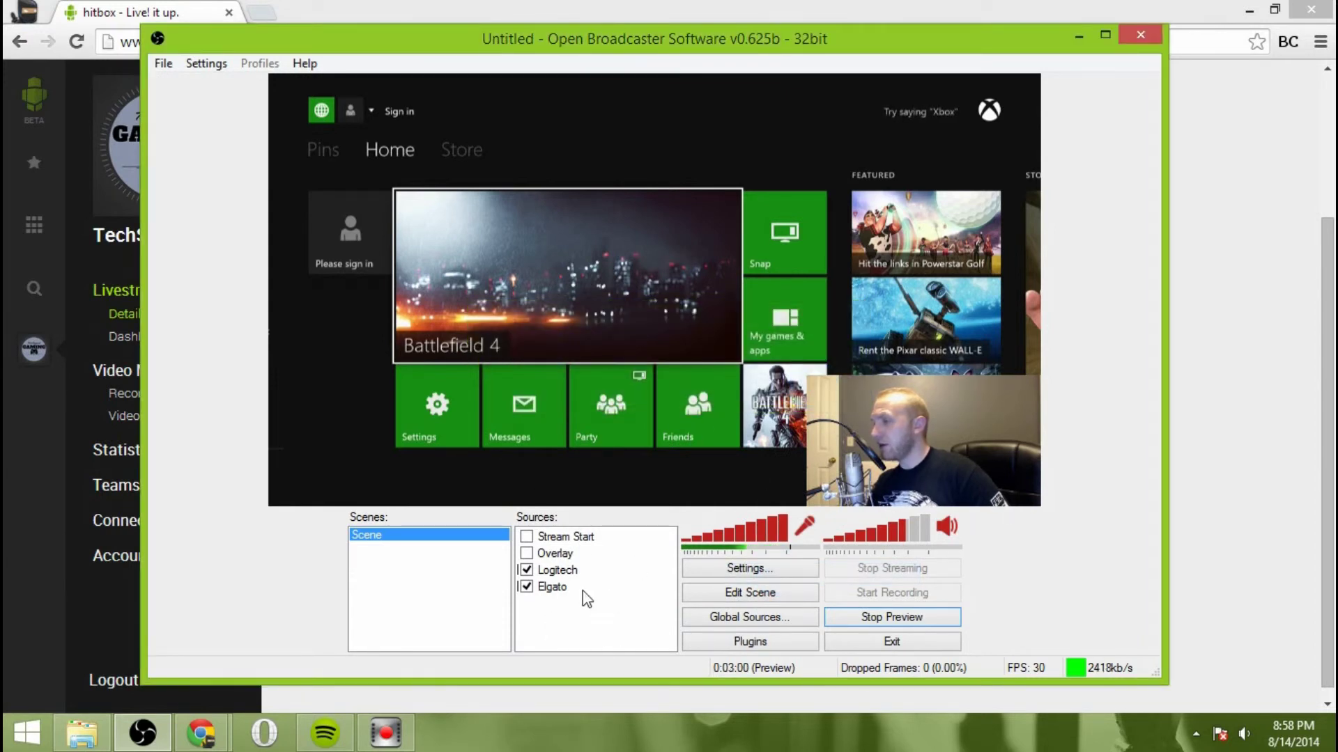
click(527, 553)
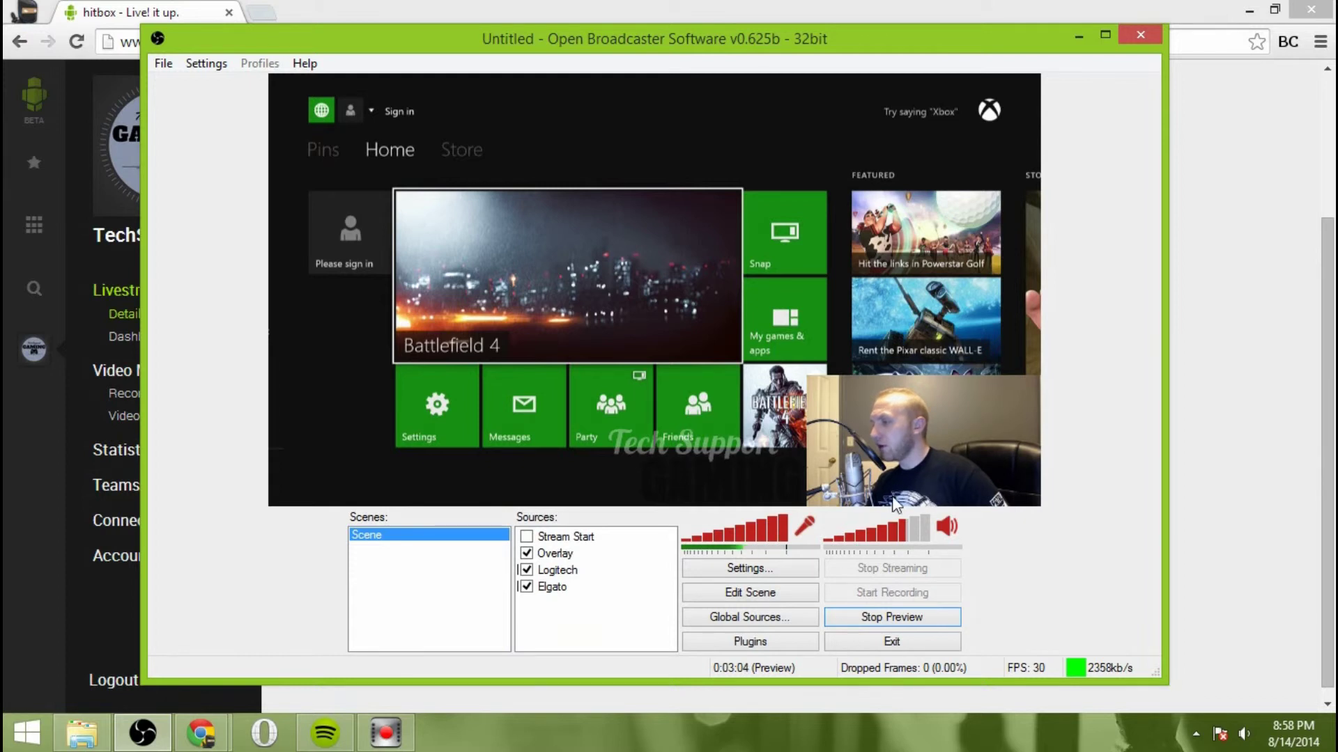
Show the Stream Start image briefly, hide it again, and stop the preview
click(527, 536)
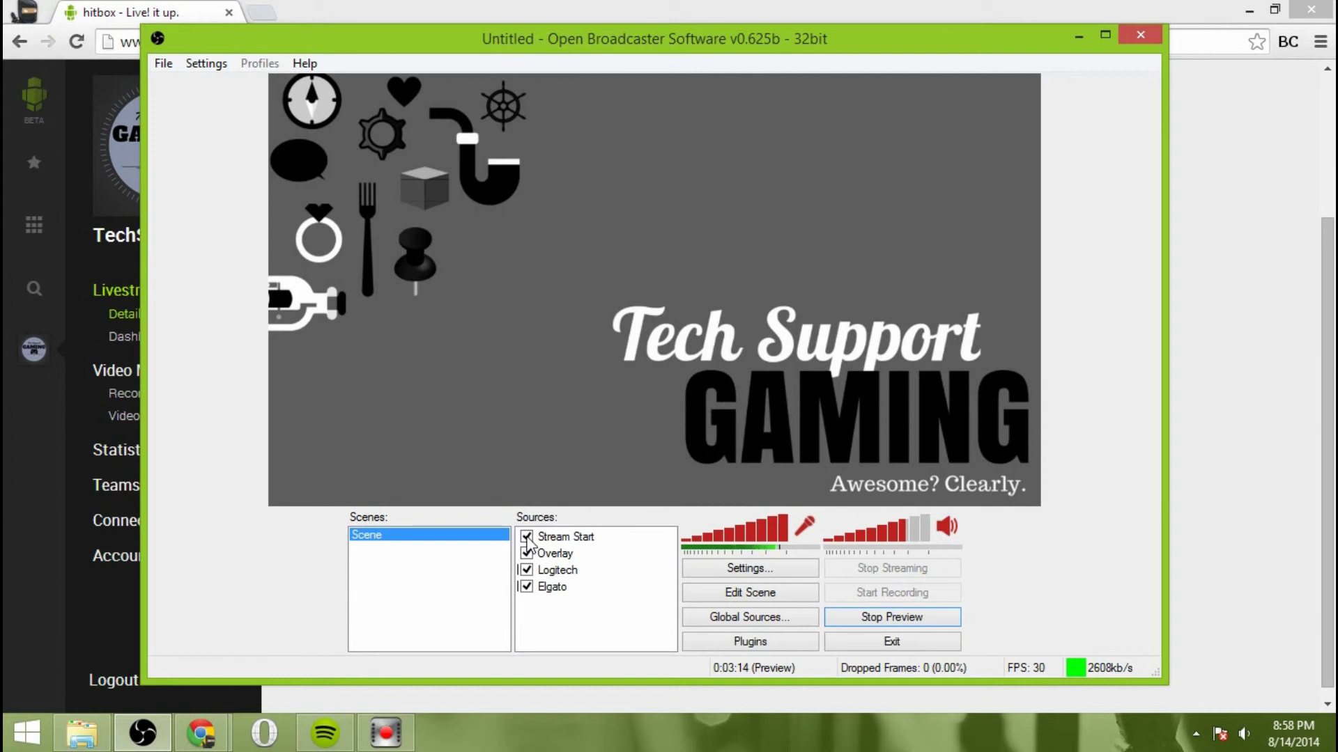
click(526, 537)
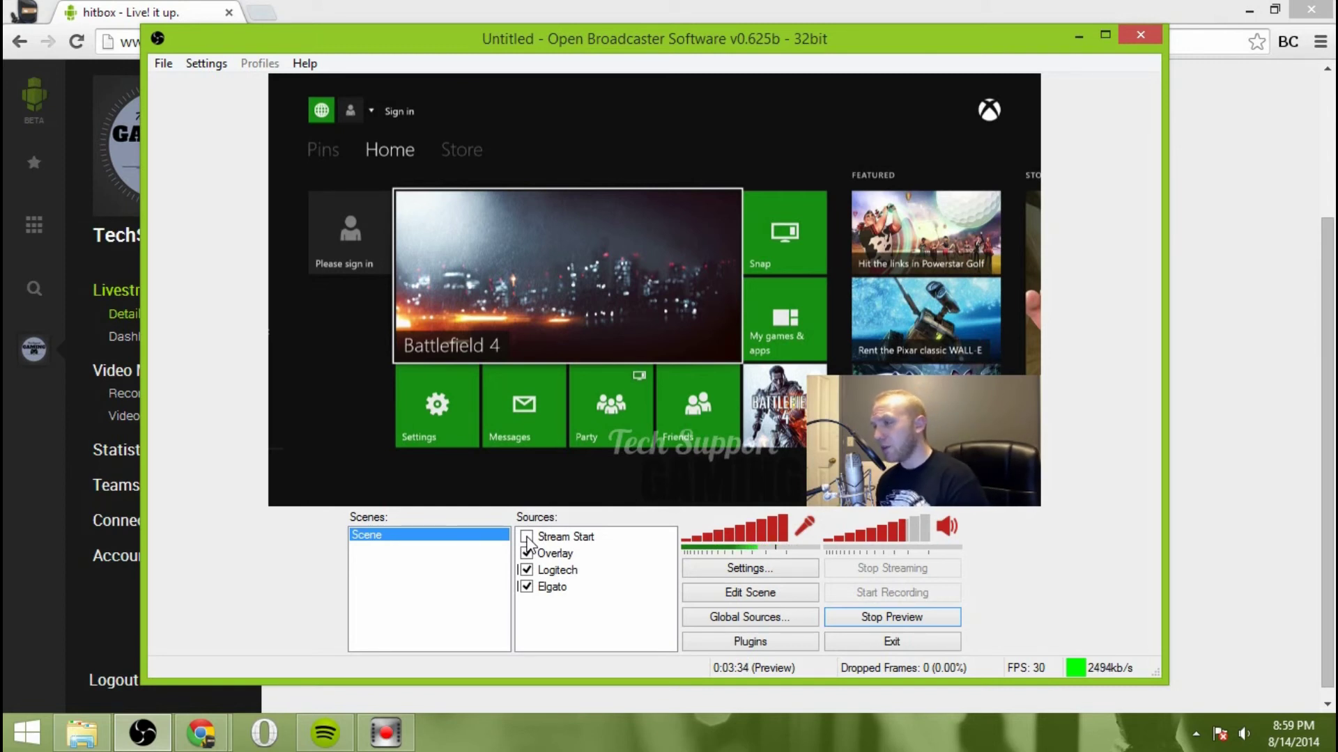
click(915, 612)
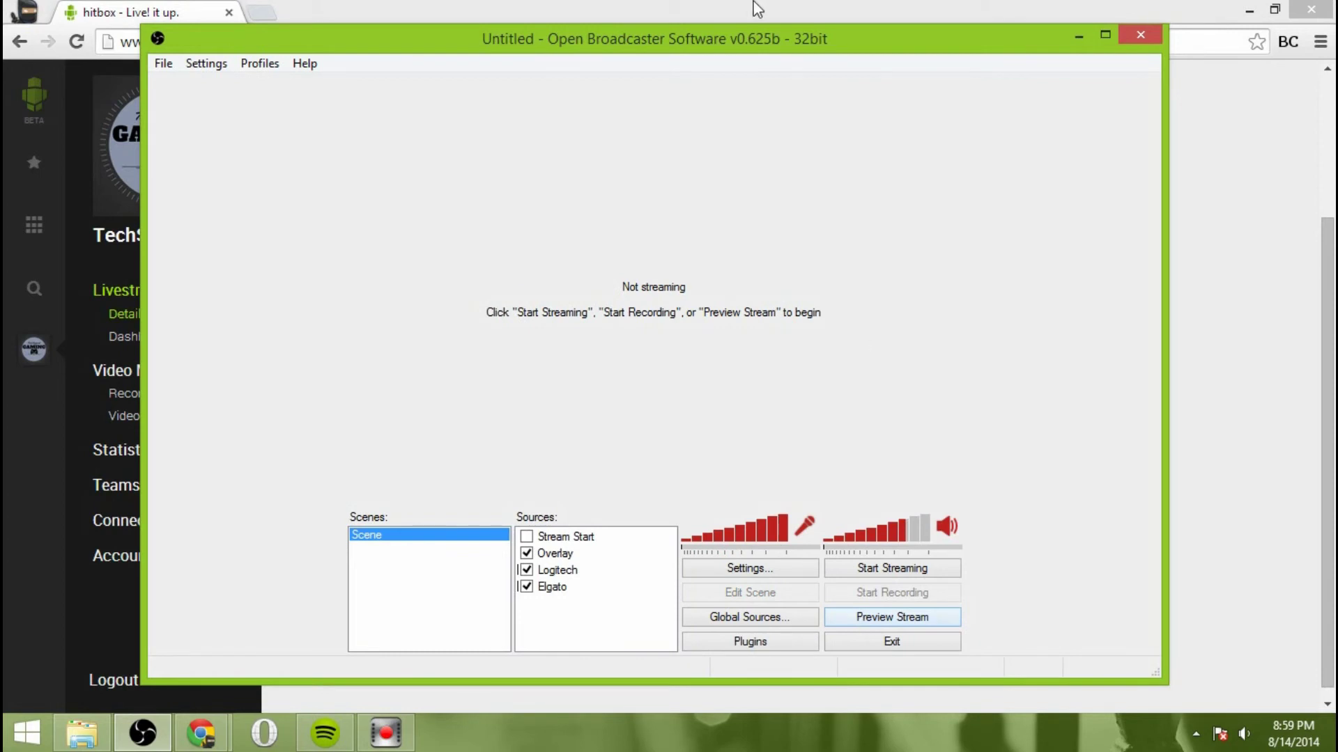
drag(588, 43, 0, 143)
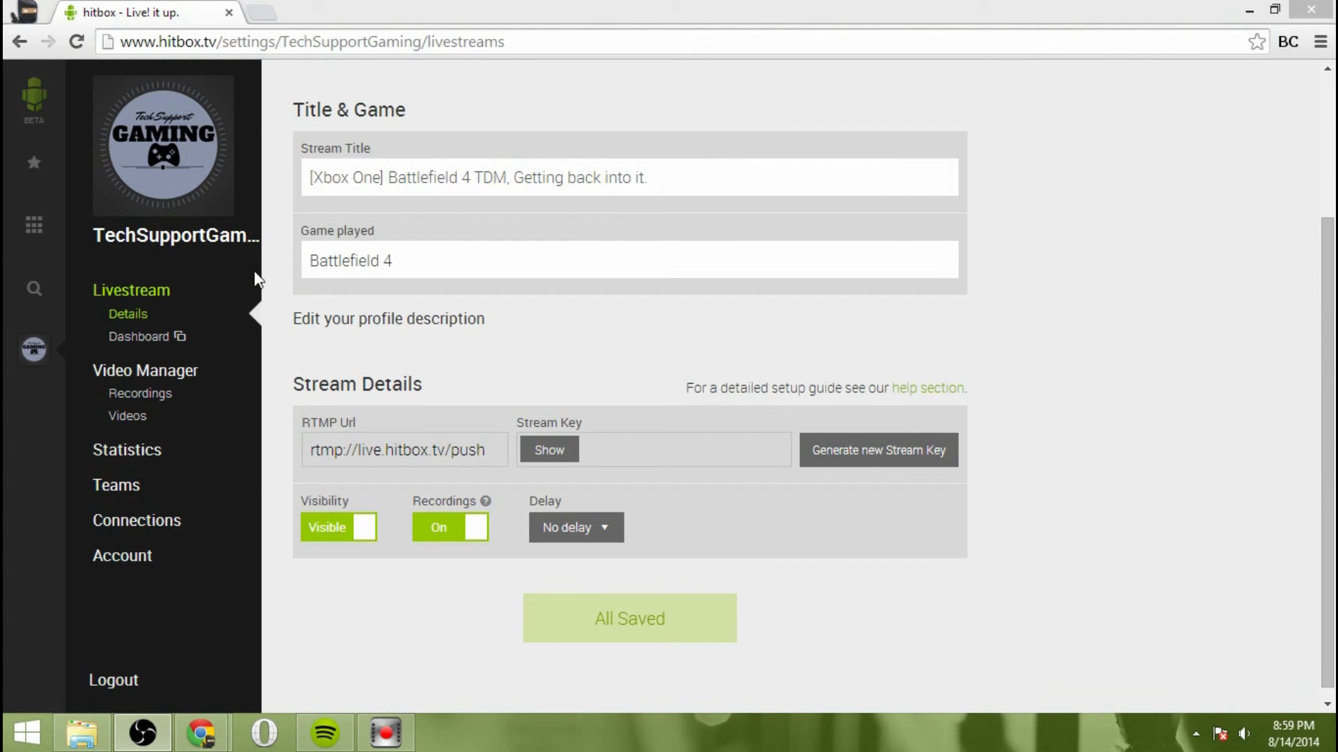
click(153, 338)
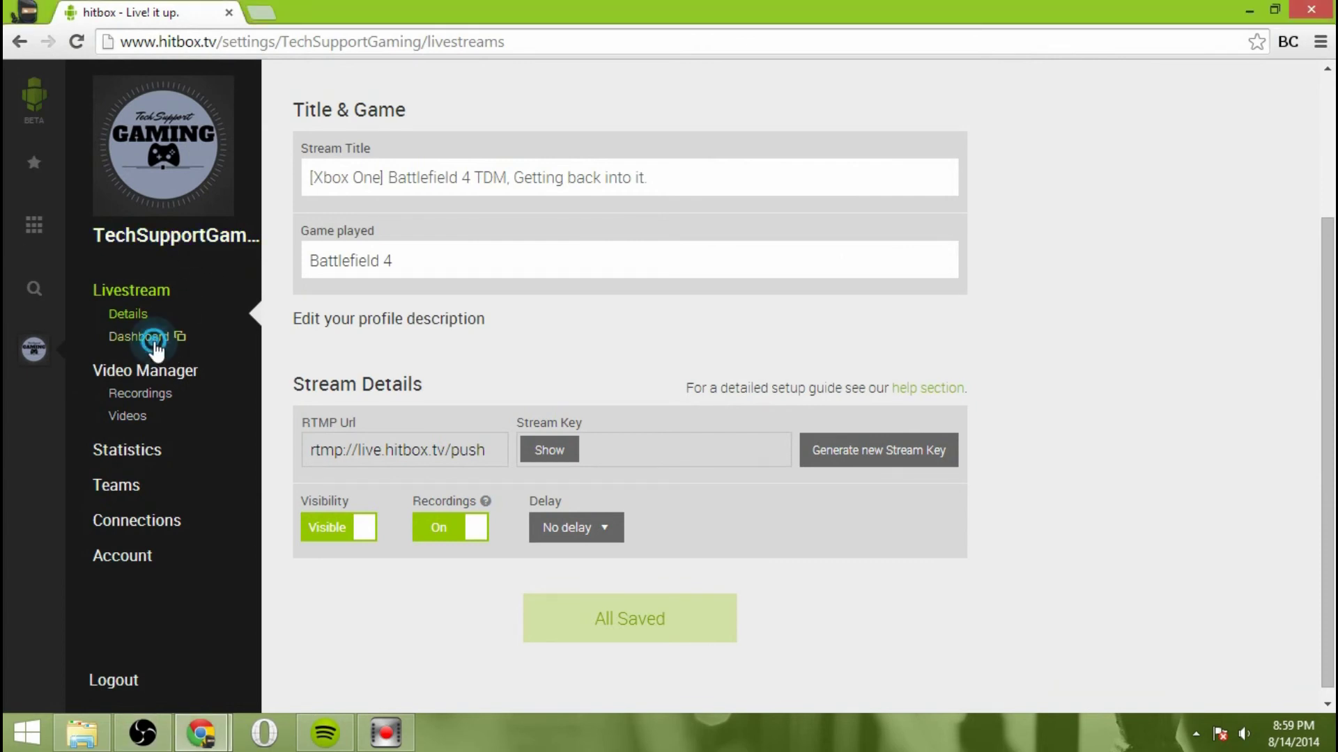
drag(587, 20, 689, 22)
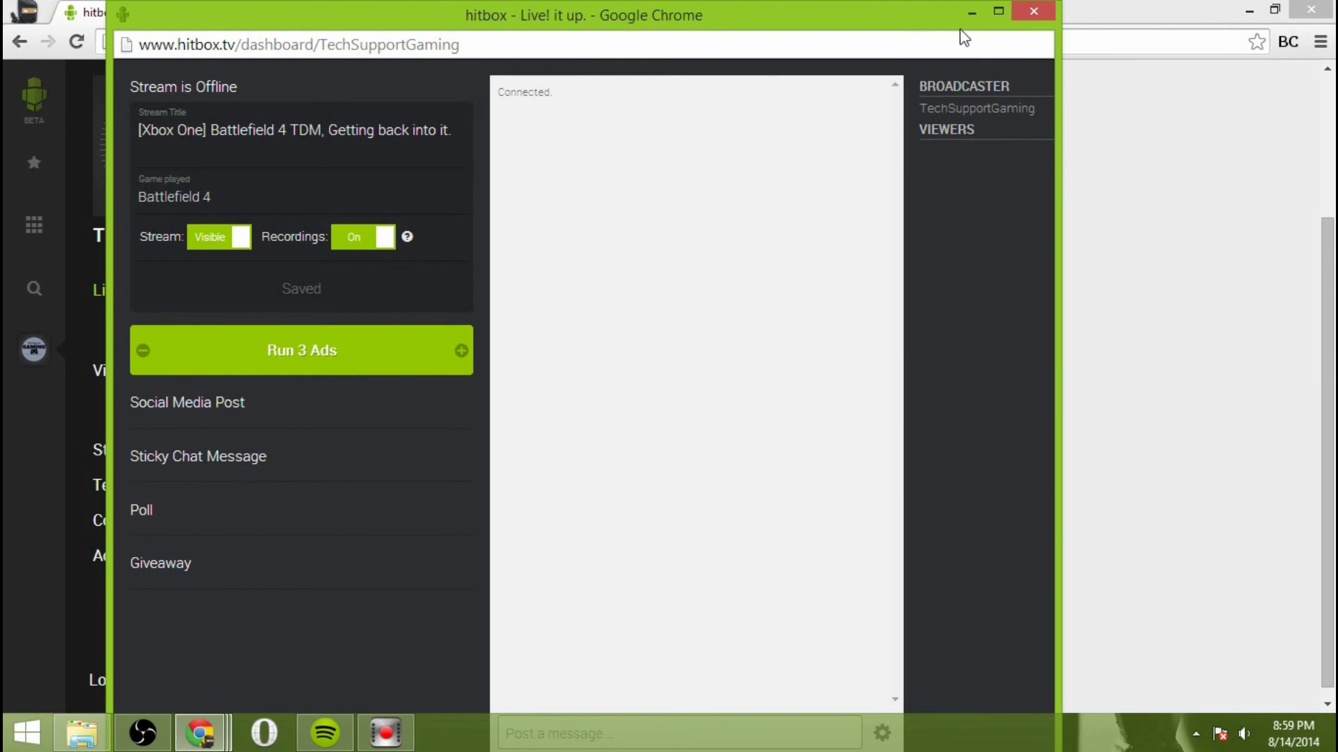
click(1015, 12)
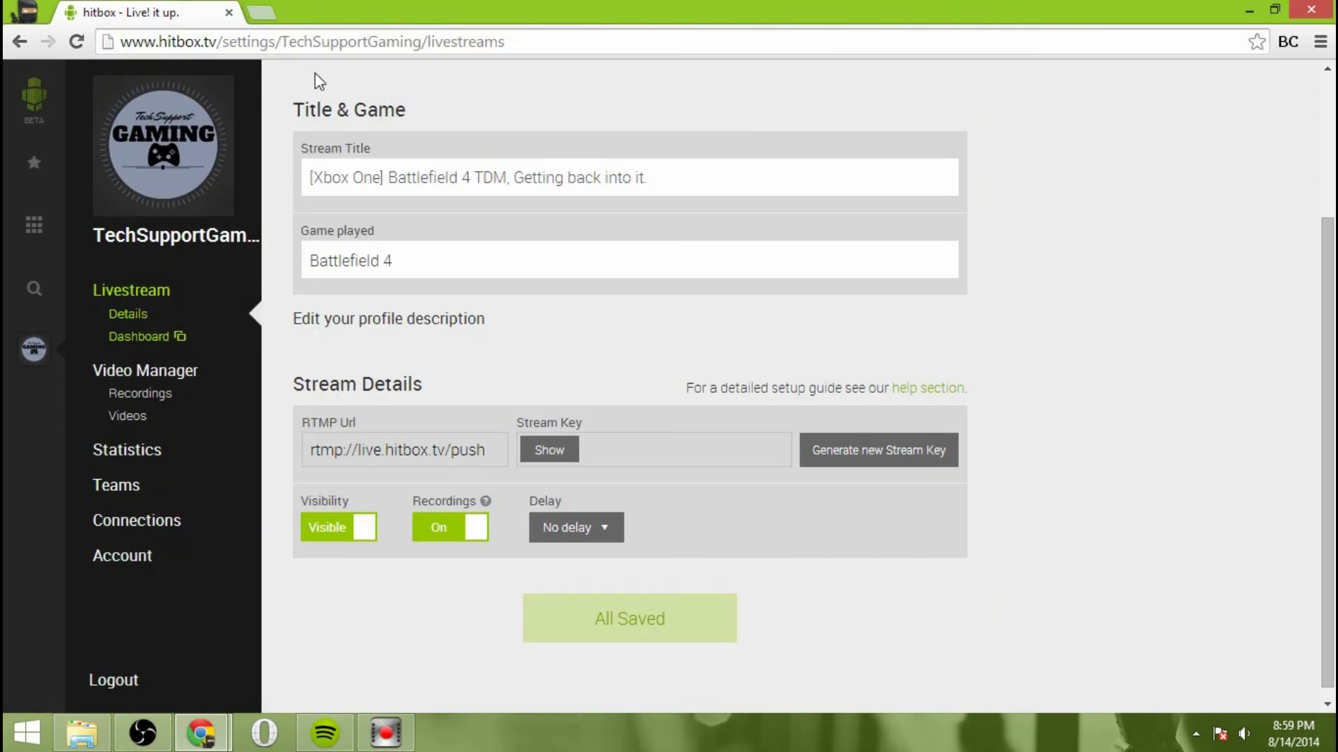
scroll(387, 346, up, 3)
scroll(387, 346, down, 3)
scroll(387, 346, up, 3)
key(alt+Tab)
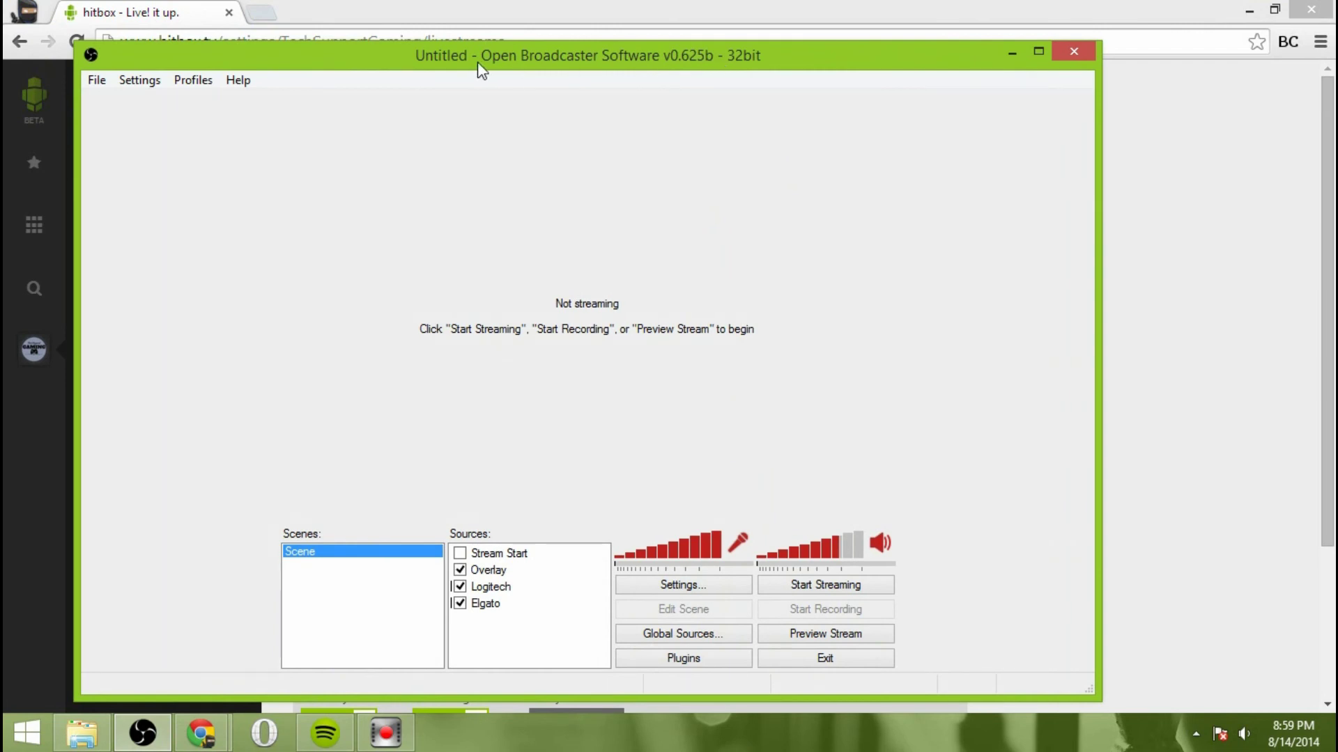
drag(478, 61, 502, 54)
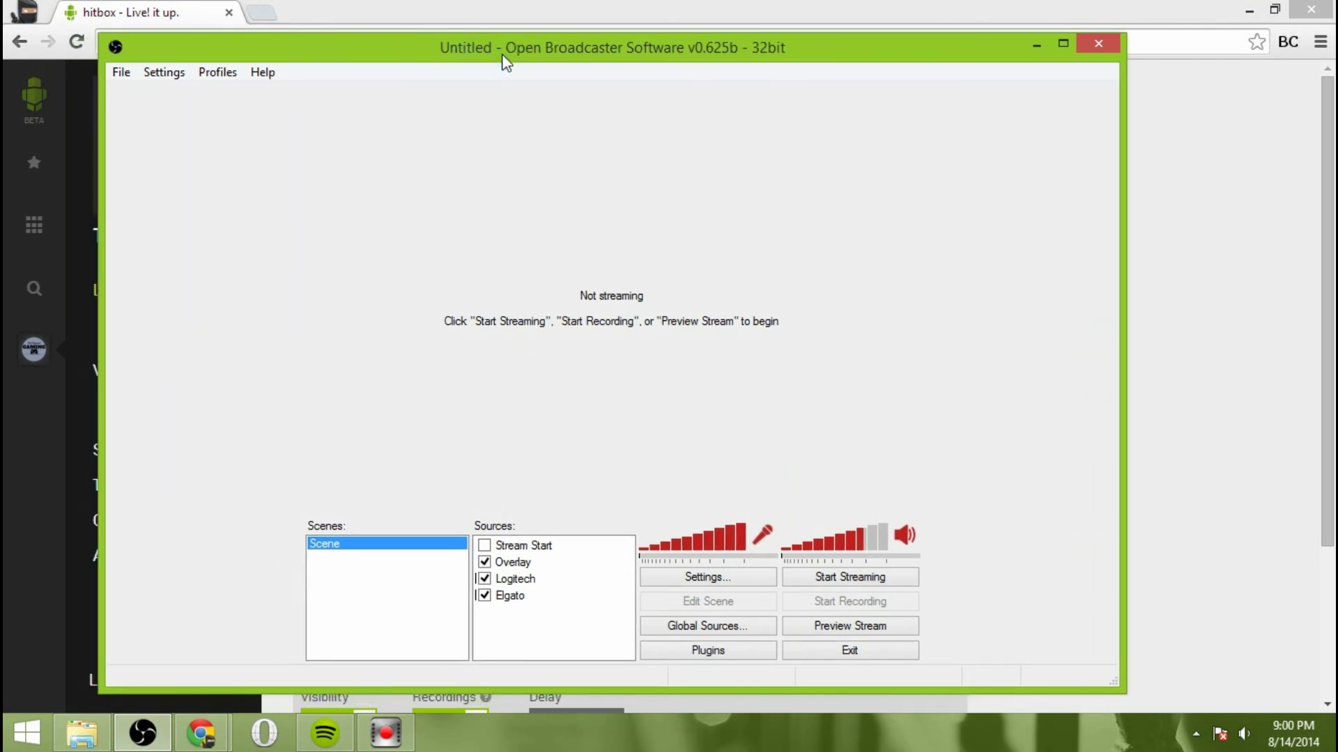